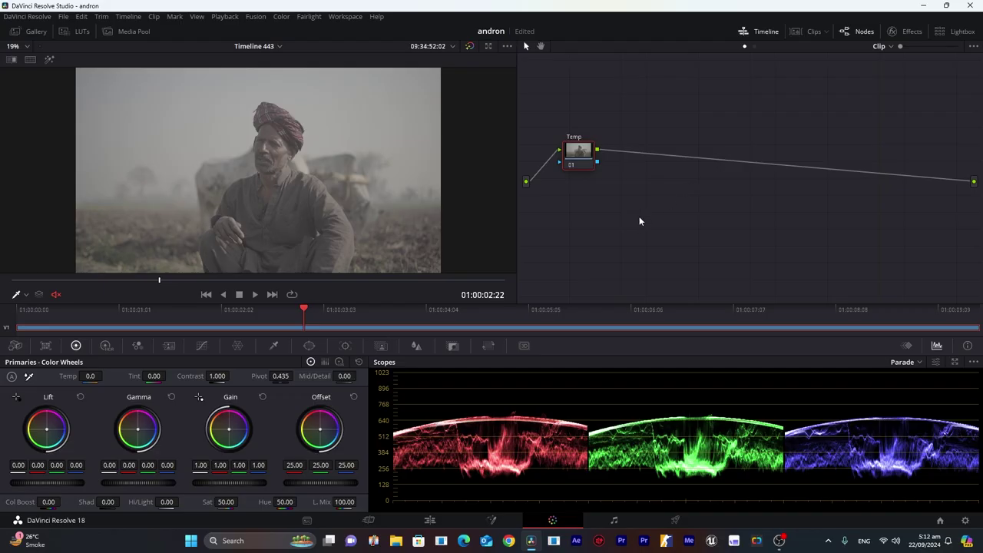
# Warm the Temp node to temperature 120 with tint 4.00, then save the project
pyautogui.click(575, 155)
pyautogui.moveTo(572, 158); pyautogui.dragTo(577, 155)
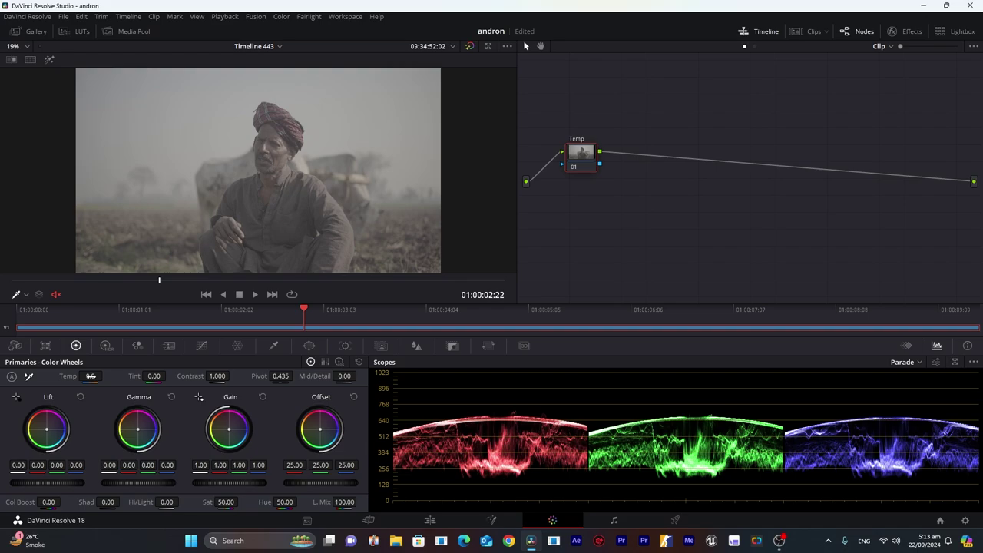
pyautogui.moveTo(90, 375); pyautogui.dragTo(170, 375)
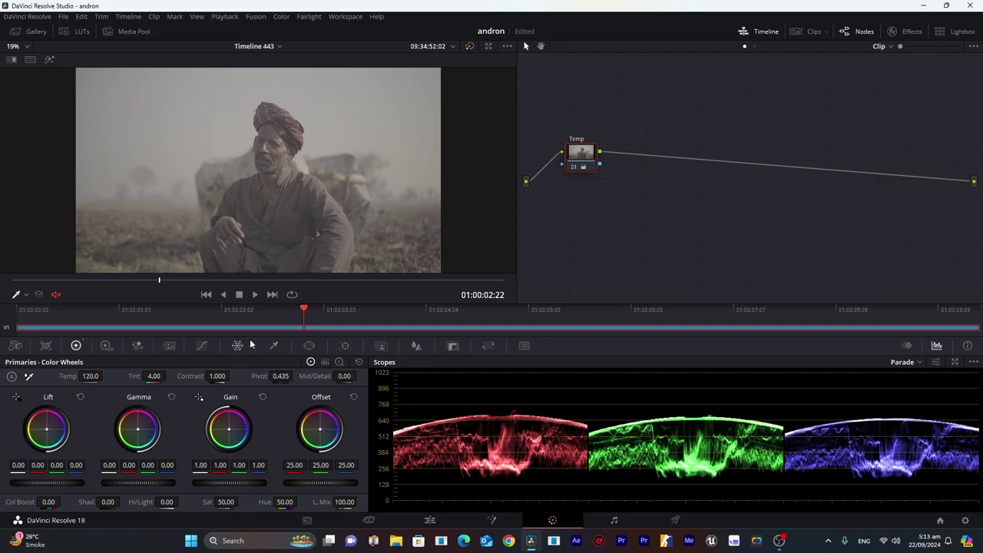
pyautogui.hotkey('ctrl', 's')
# Add a serial node labelled 'rec 709' and apply Color Space Transform to it
pyautogui.hotkey('alt', 's')
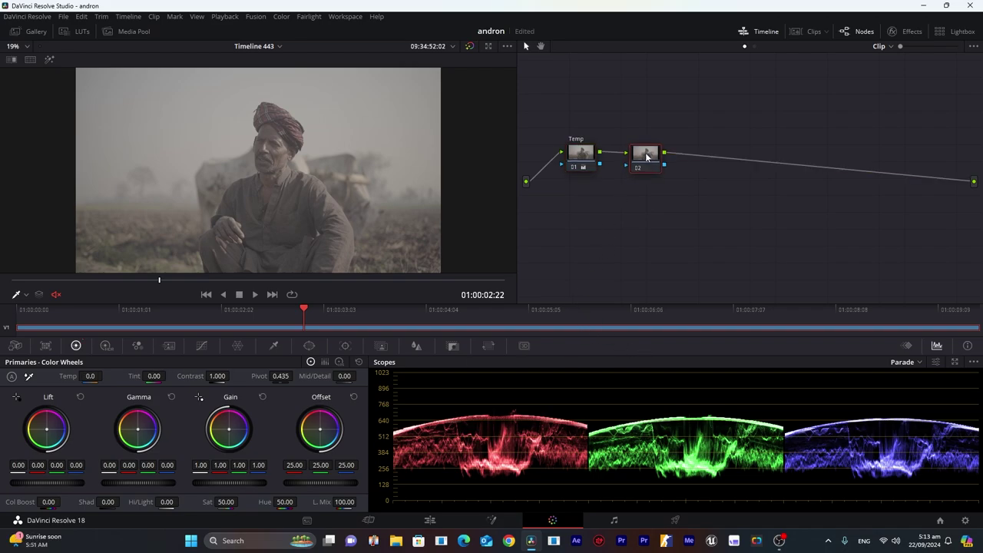
pyautogui.rightClick(647, 157)
pyautogui.click(659, 174)
pyautogui.write('rec 709')
pyautogui.click(905, 31)
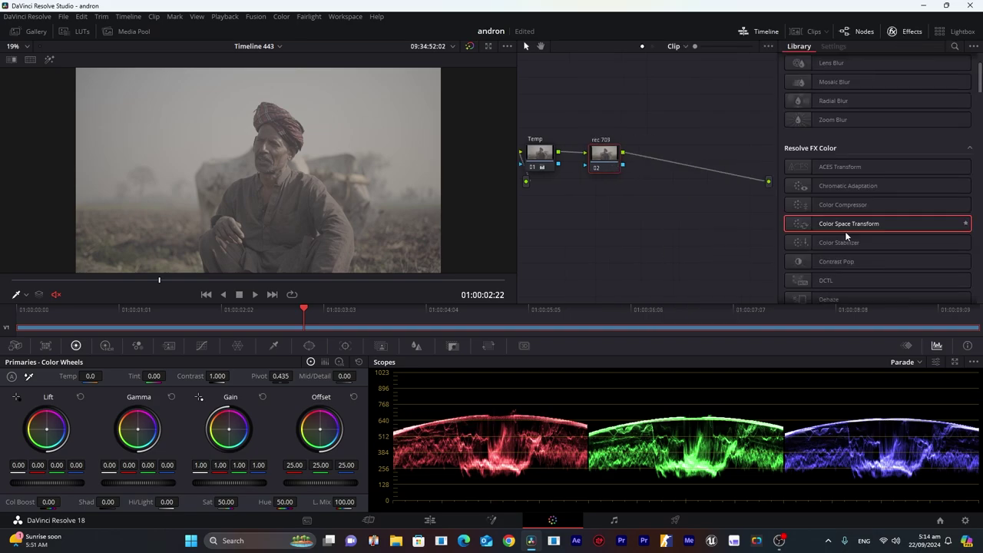
pyautogui.moveTo(860, 224); pyautogui.dragTo(605, 157)
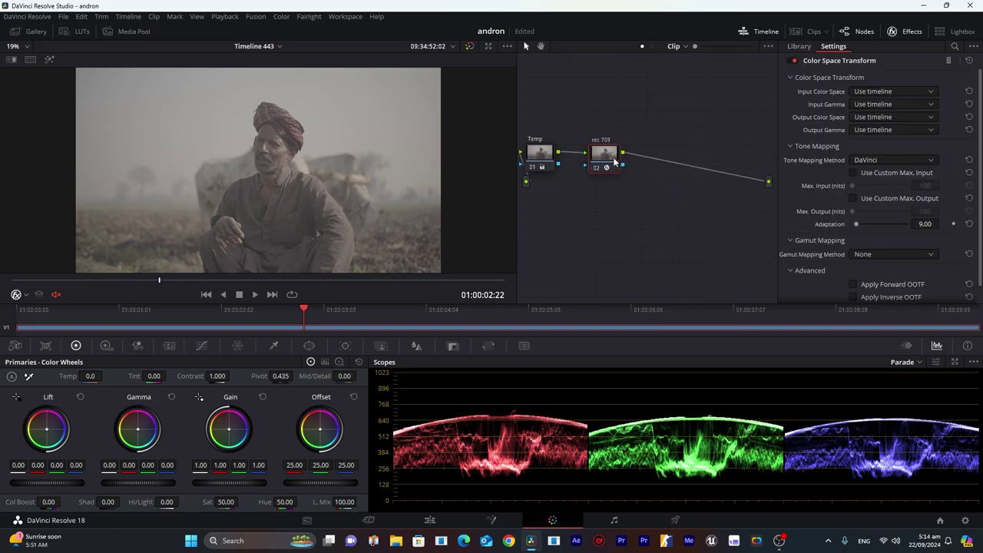
# Set the transform's input to Sony S-Gamut3.Cine colour space with Sony S-Log3 gamma
pyautogui.click(871, 91)
pyautogui.scroll(-3, 884, 170)
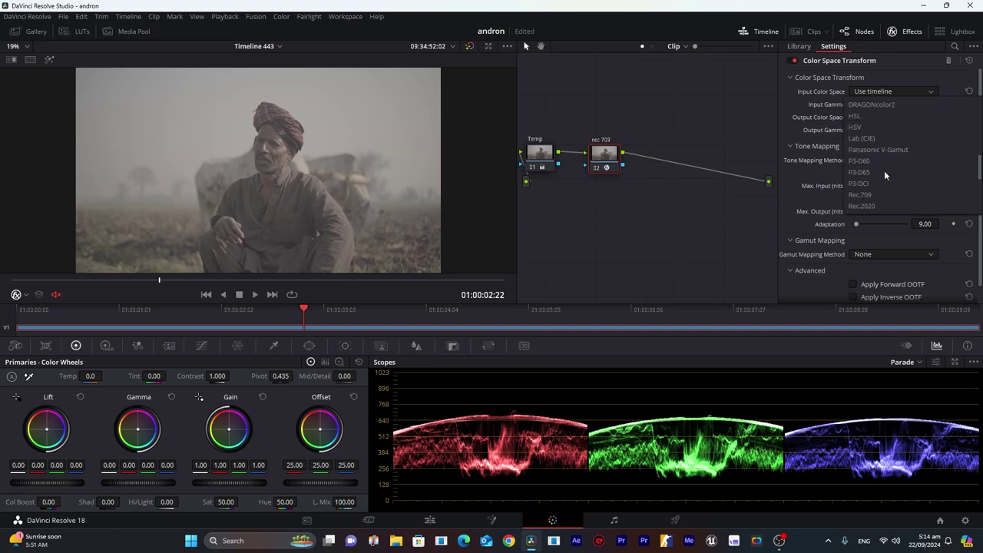
pyautogui.scroll(-3, 884, 171)
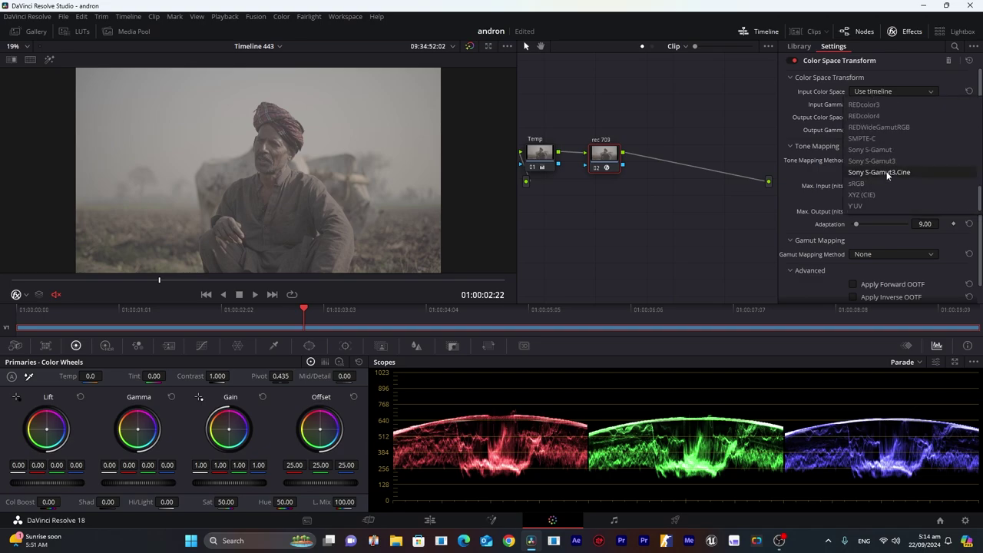
pyautogui.click(885, 172)
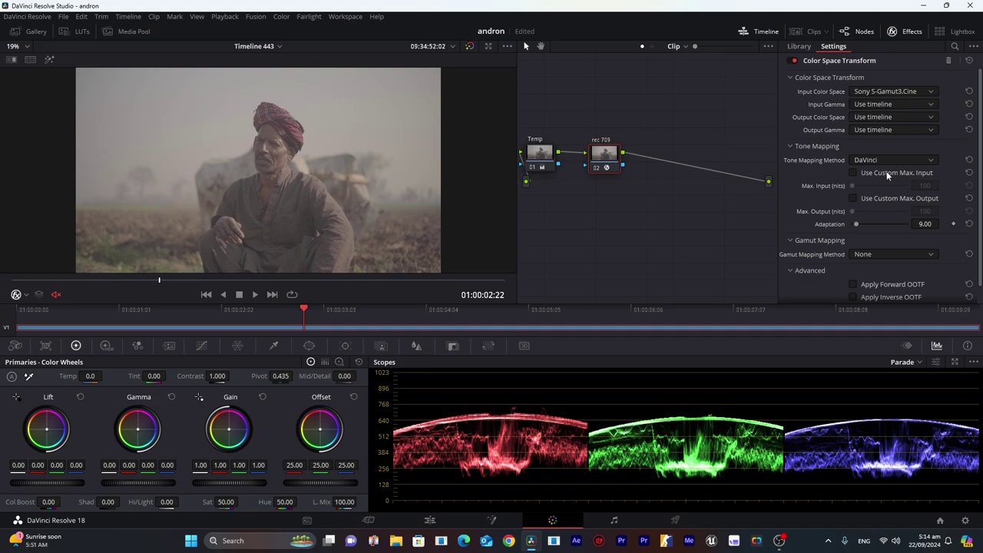
pyautogui.click(871, 105)
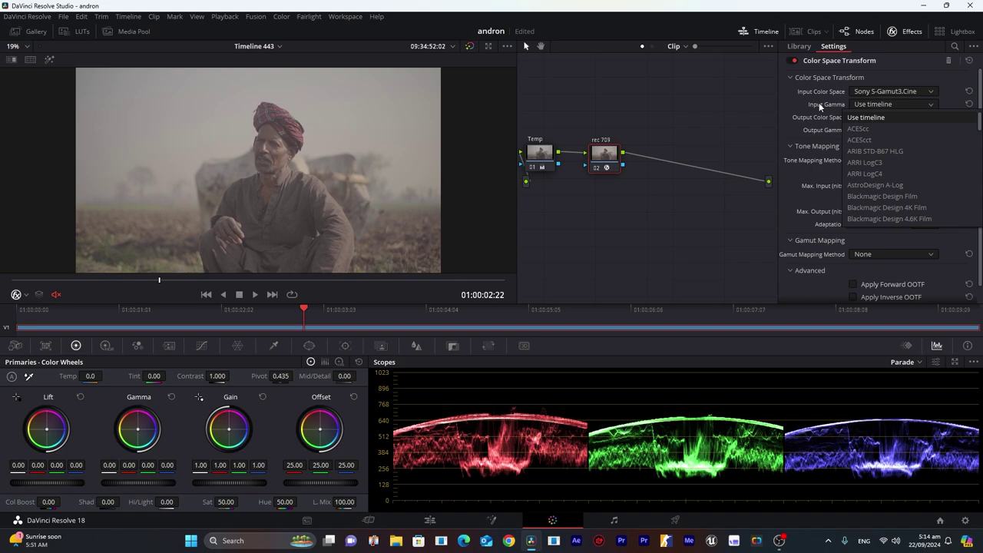
pyautogui.scroll(-8, 876, 182)
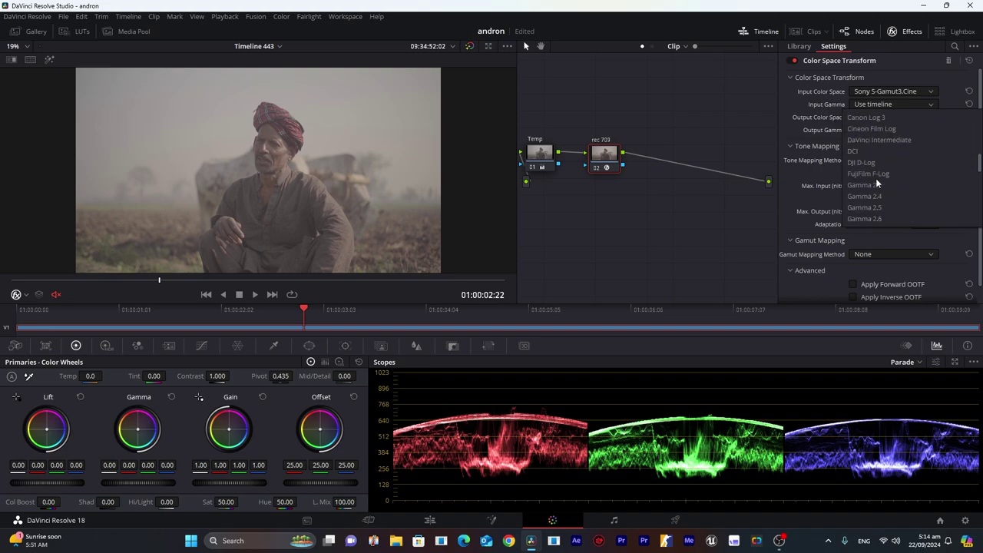
pyautogui.scroll(-3, 877, 182)
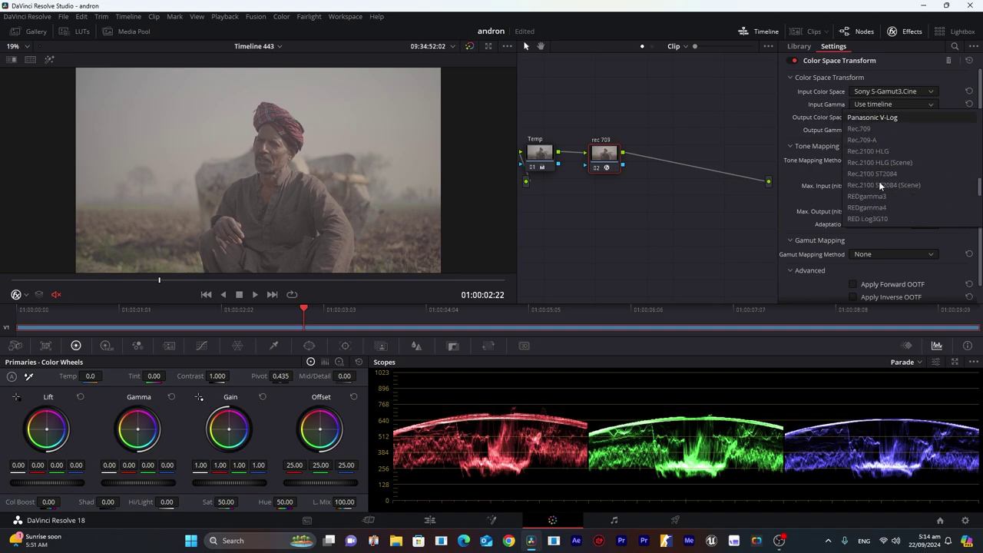
pyautogui.scroll(-5, 878, 185)
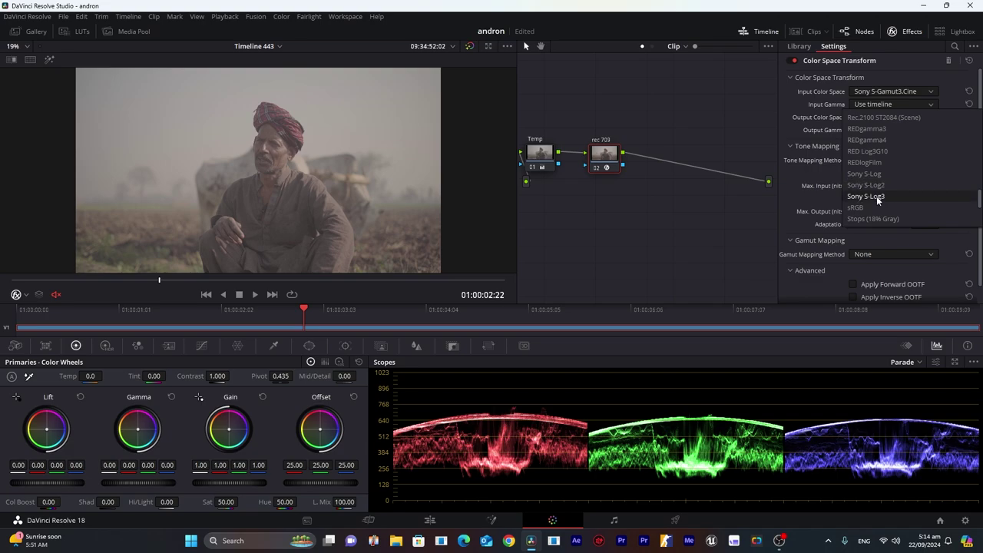
pyautogui.click(877, 196)
# Set the output colour space to Rec.709 and browse the output gamma list
pyautogui.click(877, 116)
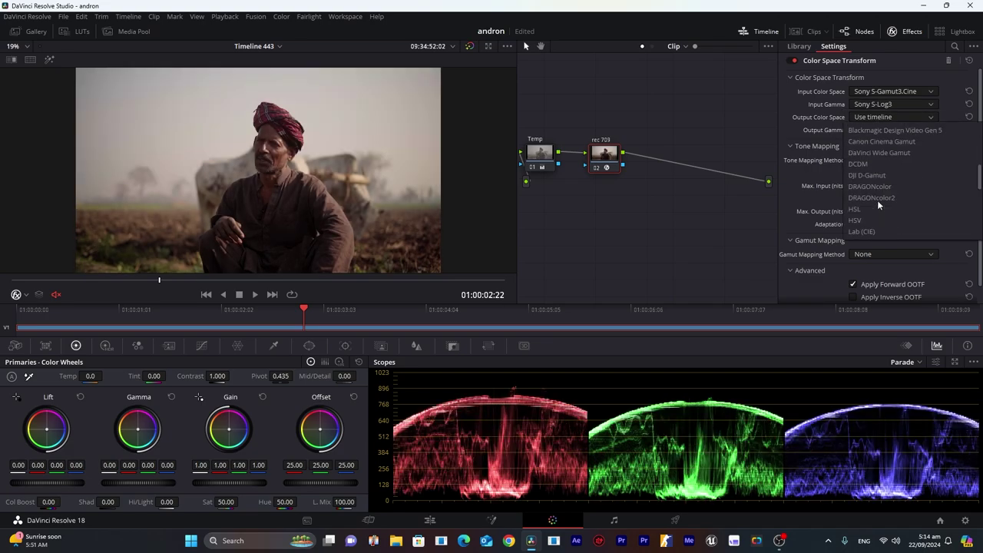
pyautogui.scroll(-3, 877, 199)
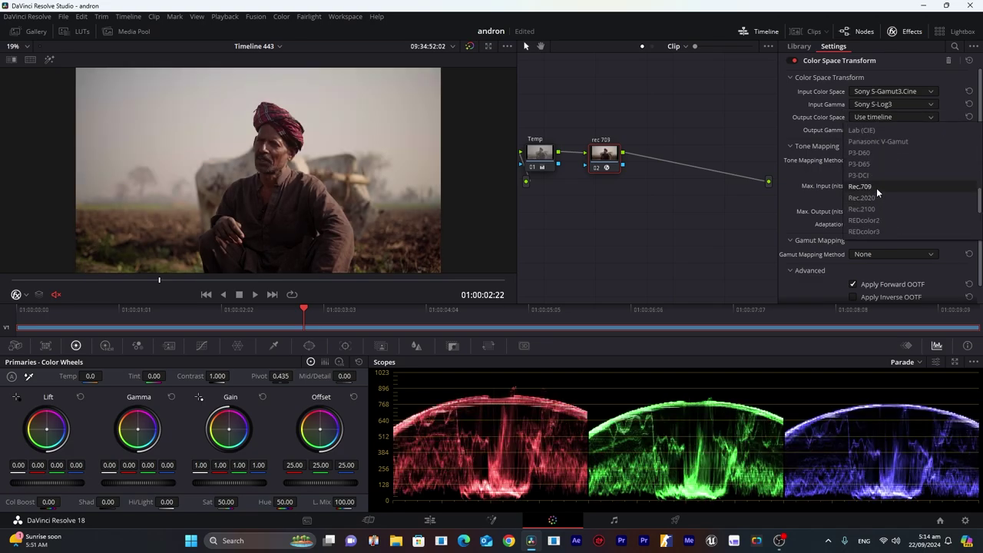
pyautogui.click(877, 188)
pyautogui.click(890, 130)
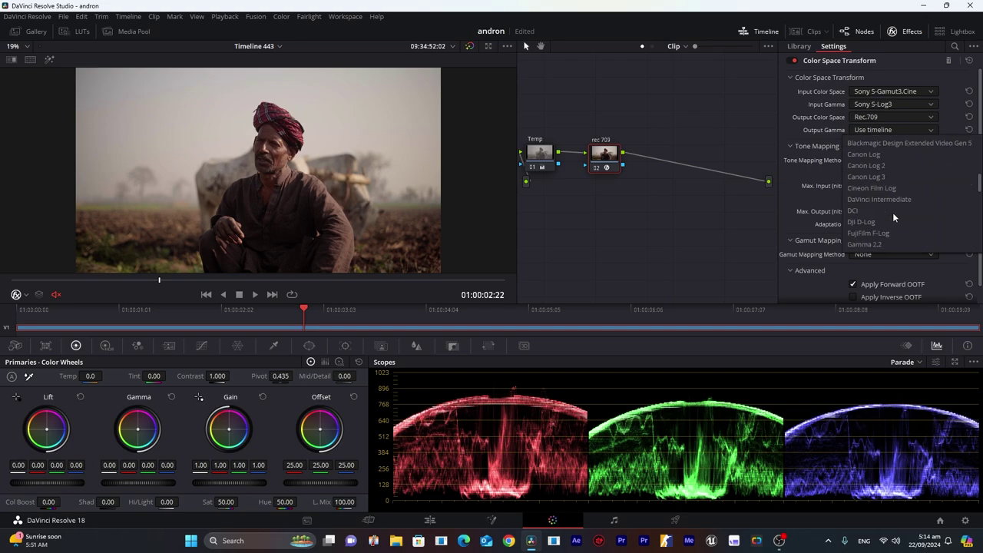
pyautogui.scroll(-2, 893, 212)
pyautogui.scroll(-3, 893, 212)
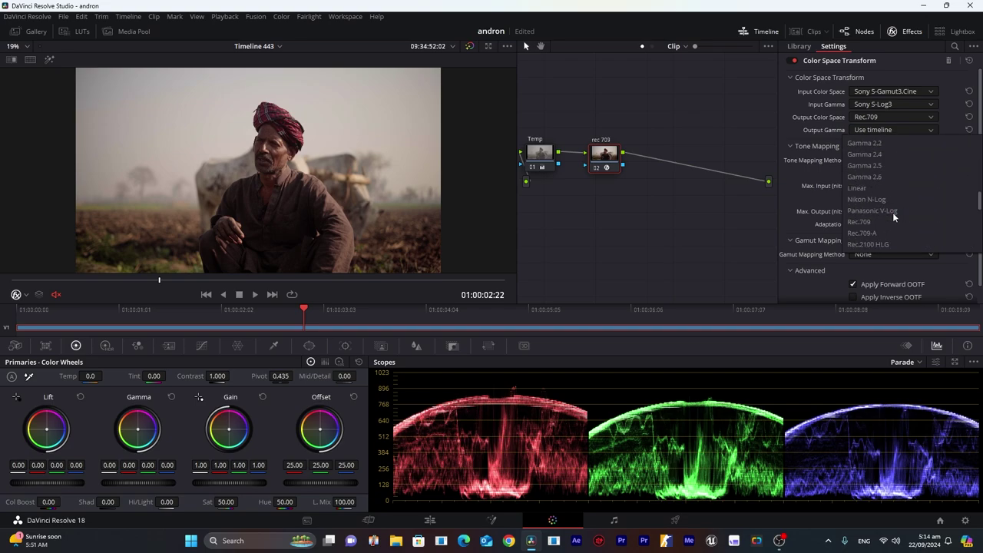
# Set output gamma to Rec.709-A, hide effects settings, and compare graded versus ungraded image
pyautogui.click(873, 200)
pyautogui.click(907, 31)
pyautogui.click(469, 46)
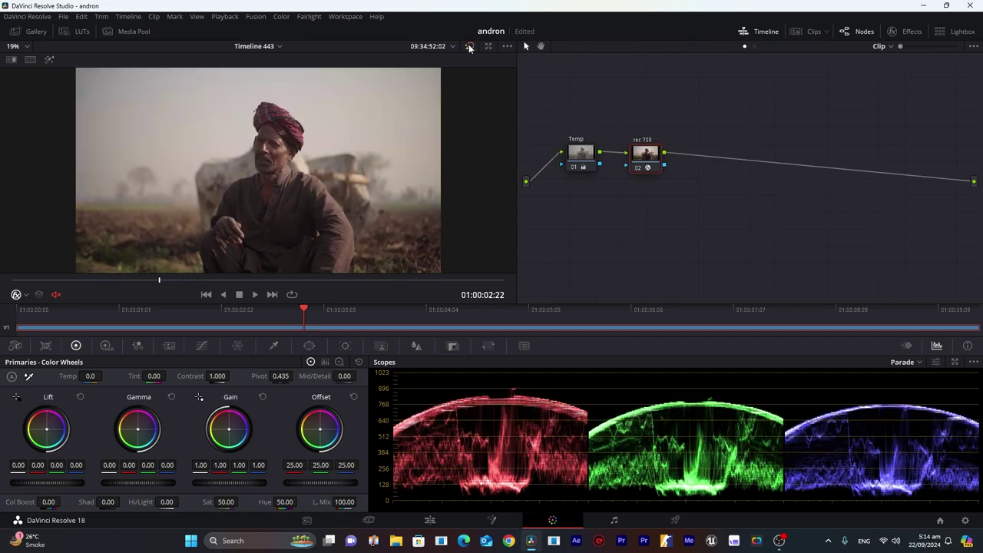
pyautogui.click(470, 46)
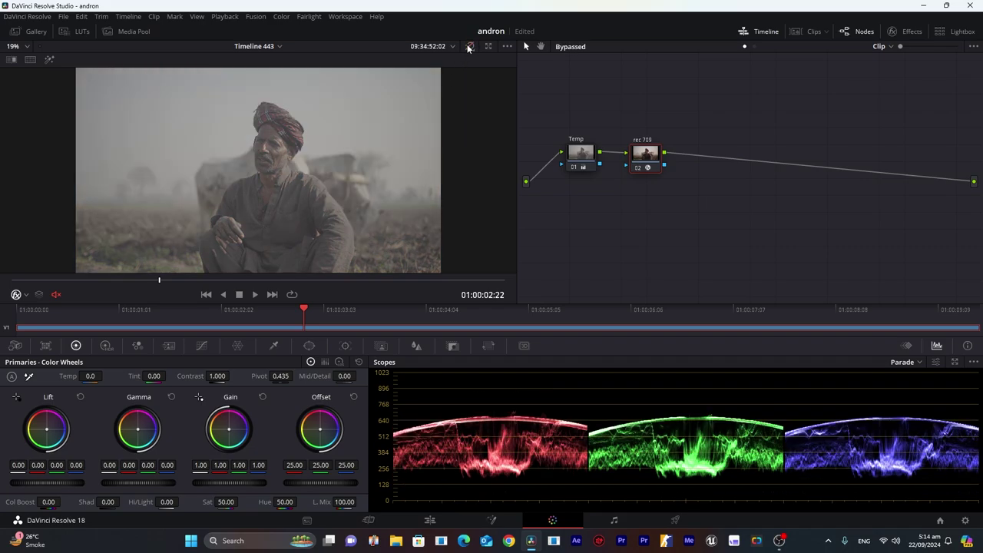
pyautogui.click(470, 46)
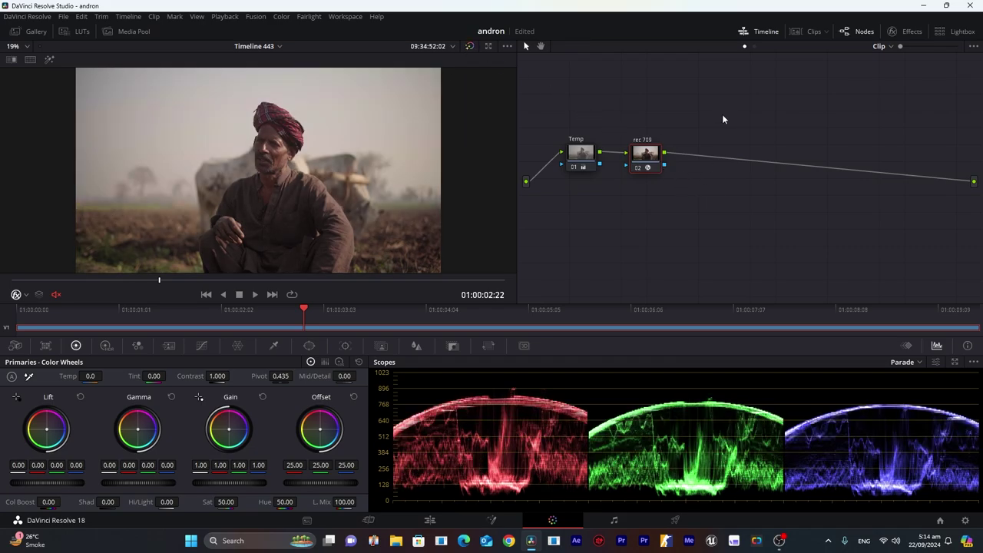
# Add corrector node 03 above the main chain and label it 'contrast'
pyautogui.rightClick(744, 201)
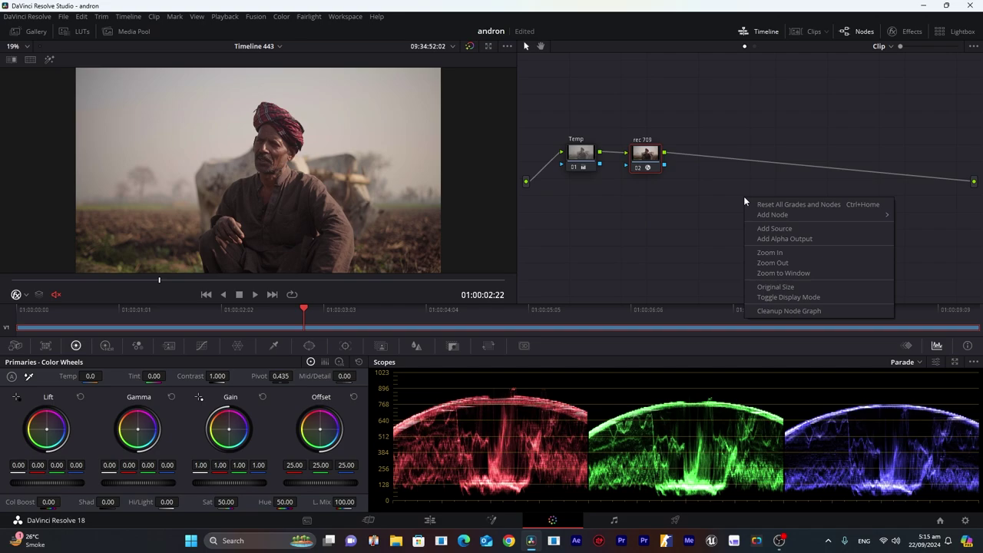
pyautogui.click(901, 216)
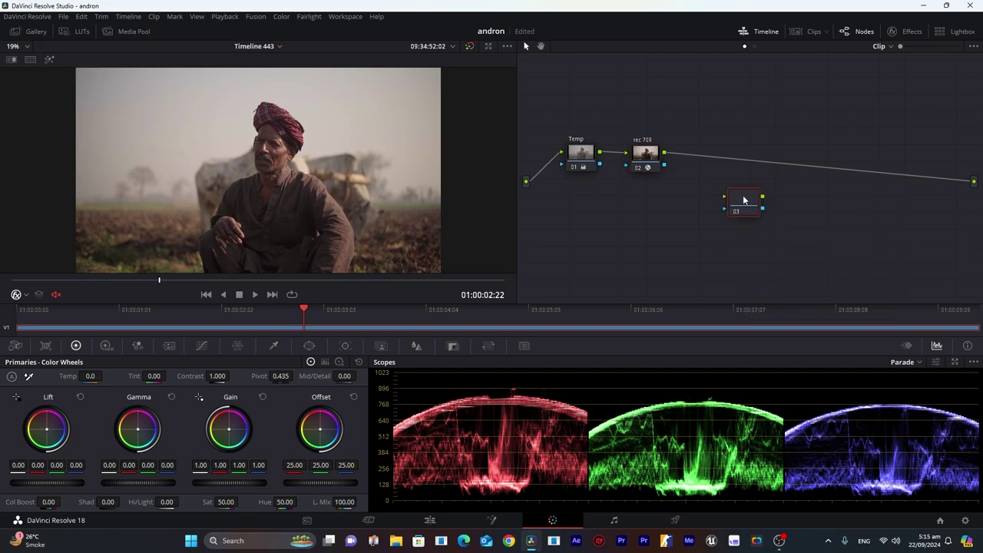
pyautogui.moveTo(744, 200); pyautogui.dragTo(740, 124)
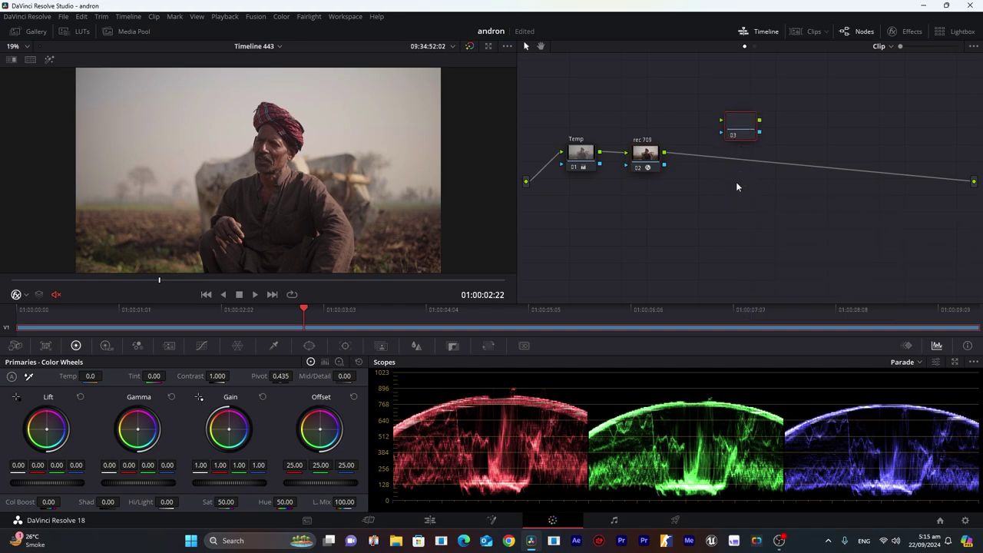
pyautogui.rightClick(742, 128)
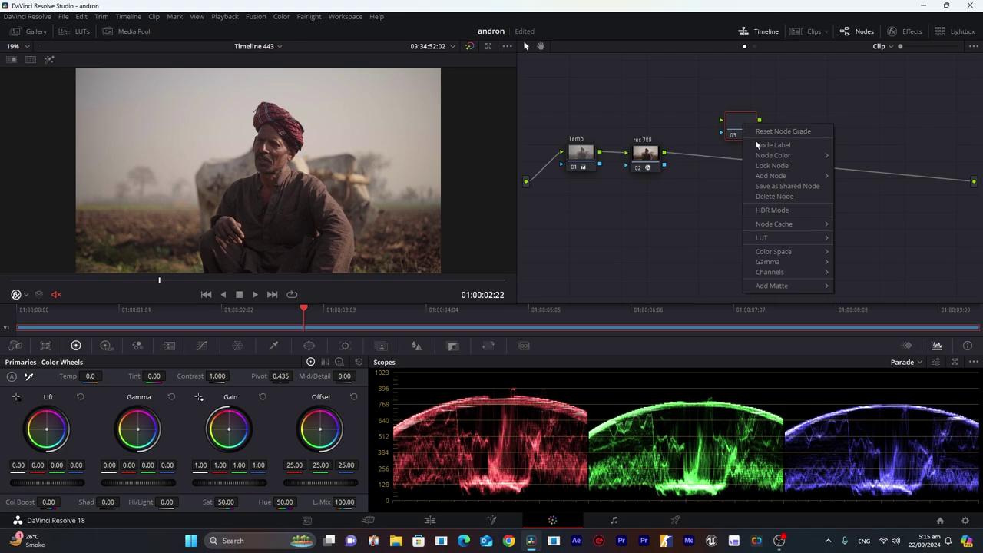
pyautogui.click(757, 148)
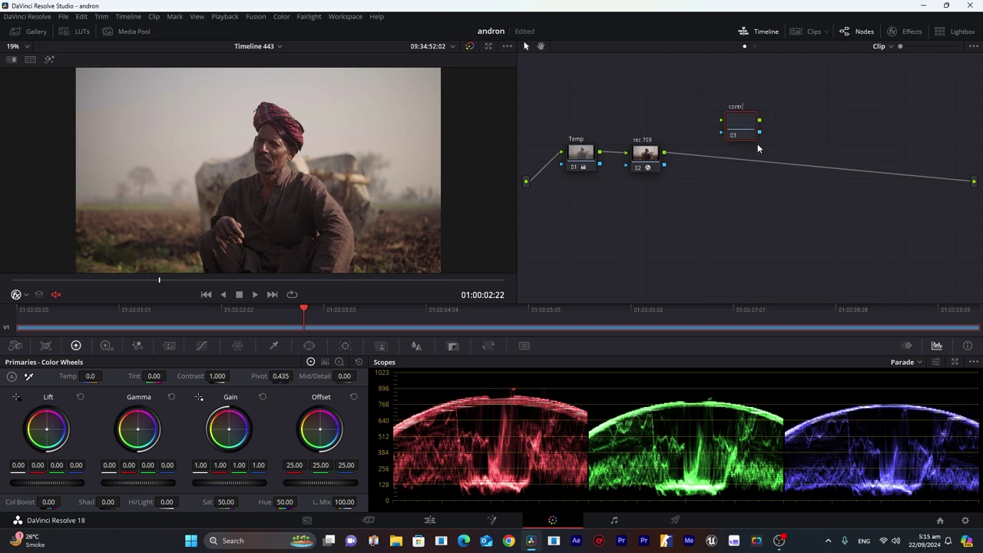
pyautogui.press('Return')
# Add corrector node 04 and label it 'saturation'
pyautogui.rightClick(738, 173)
pyautogui.moveTo(756, 191)
pyautogui.click(914, 192)
pyautogui.rightClick(742, 185)
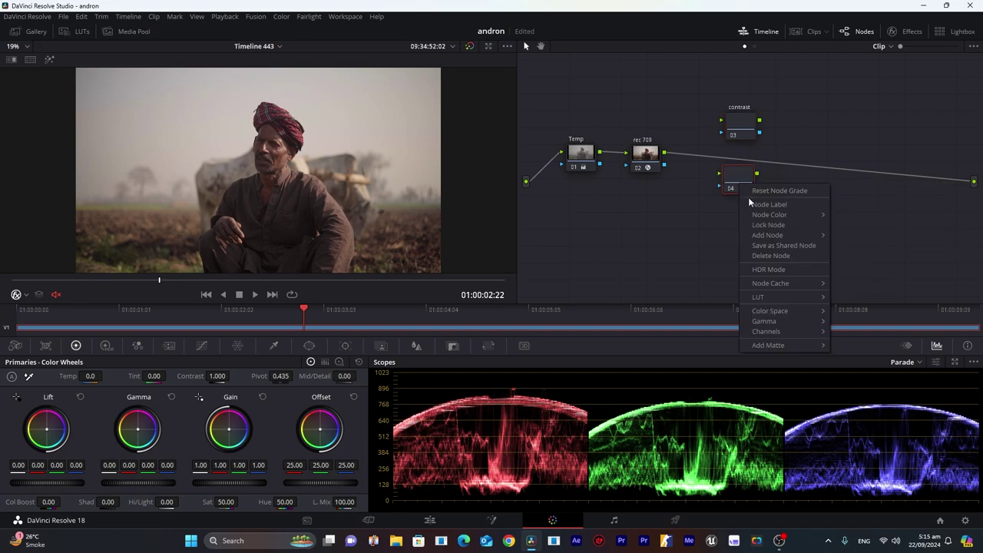
pyautogui.click(750, 203)
pyautogui.write('sat')
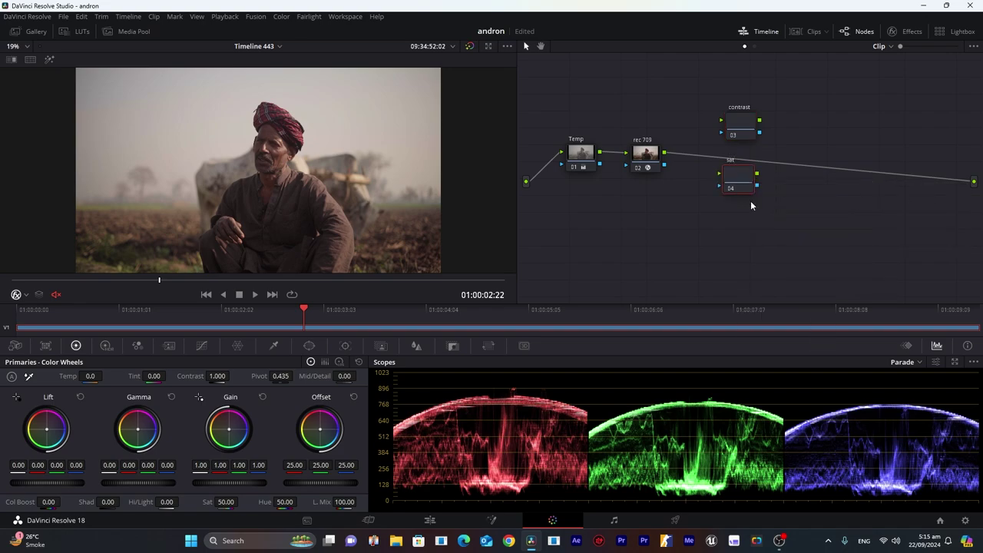
pyautogui.write('uration')
pyautogui.press('Return')
# Add corrector node 05 below the others and label it 'look'
pyautogui.rightClick(717, 214)
pyautogui.moveTo(768, 230)
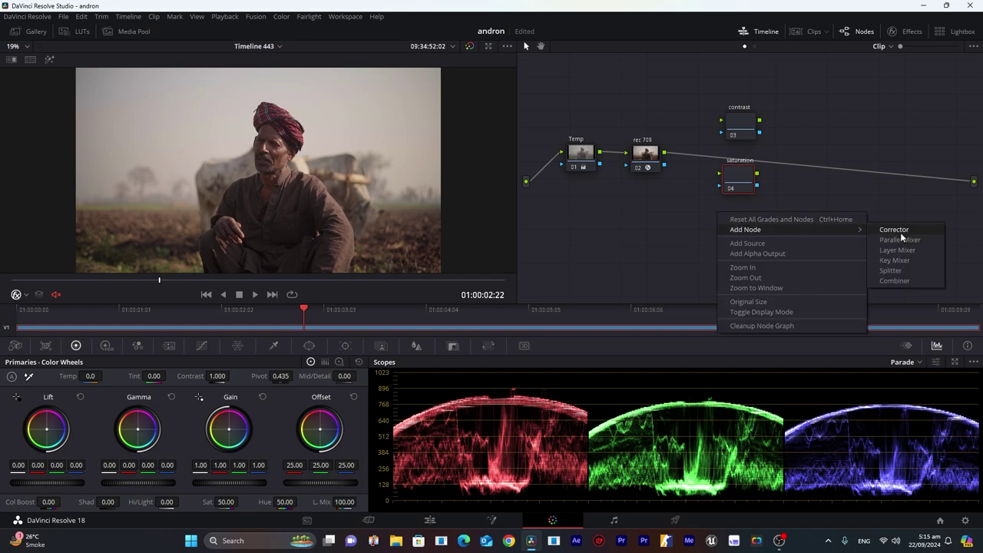
pyautogui.click(894, 230)
pyautogui.moveTo(727, 217); pyautogui.dragTo(753, 225)
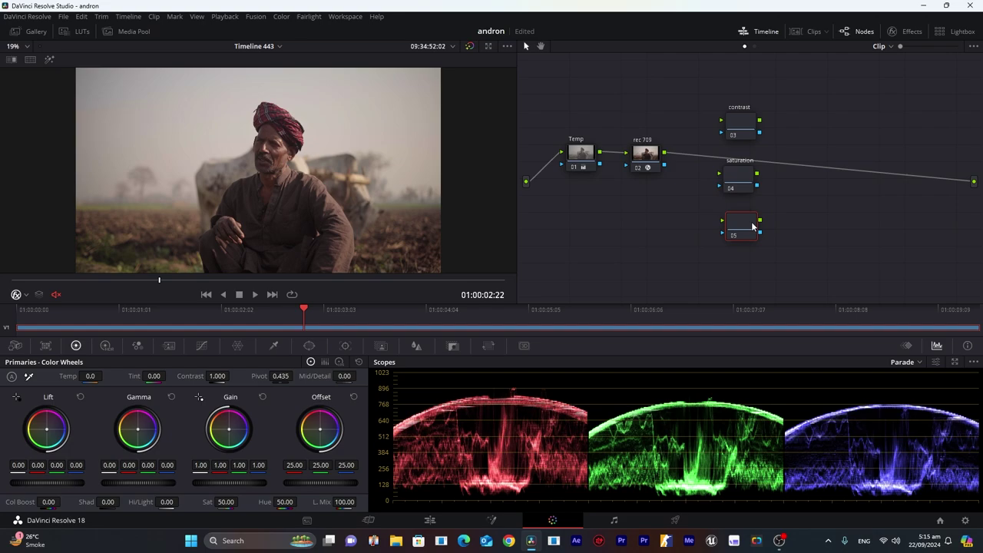
pyautogui.rightClick(744, 223)
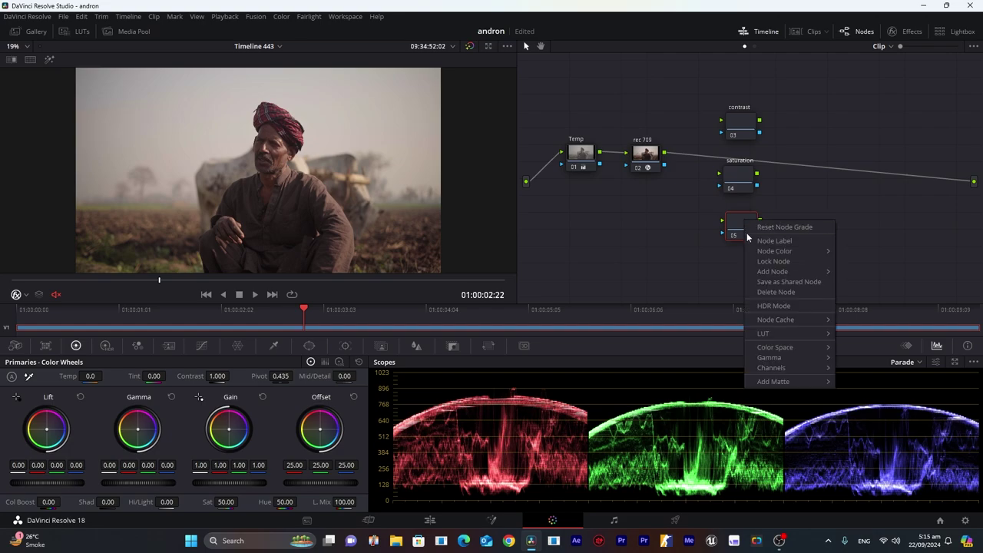
pyautogui.click(757, 240)
pyautogui.write('look')
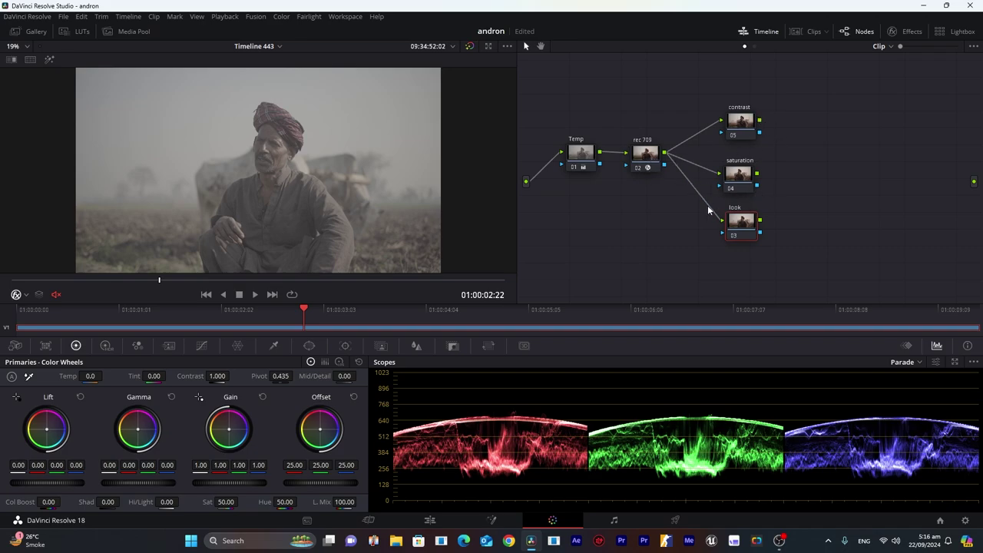
# Add a mixer node and wire the contrast, saturation and look outputs into its inputs
pyautogui.rightClick(833, 131)
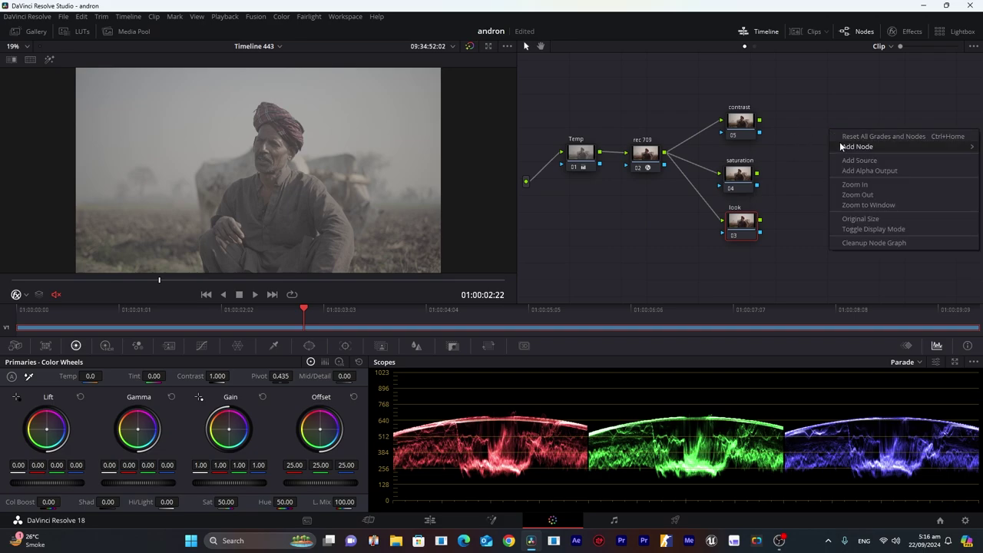
pyautogui.moveTo(840, 142)
pyautogui.click(807, 147)
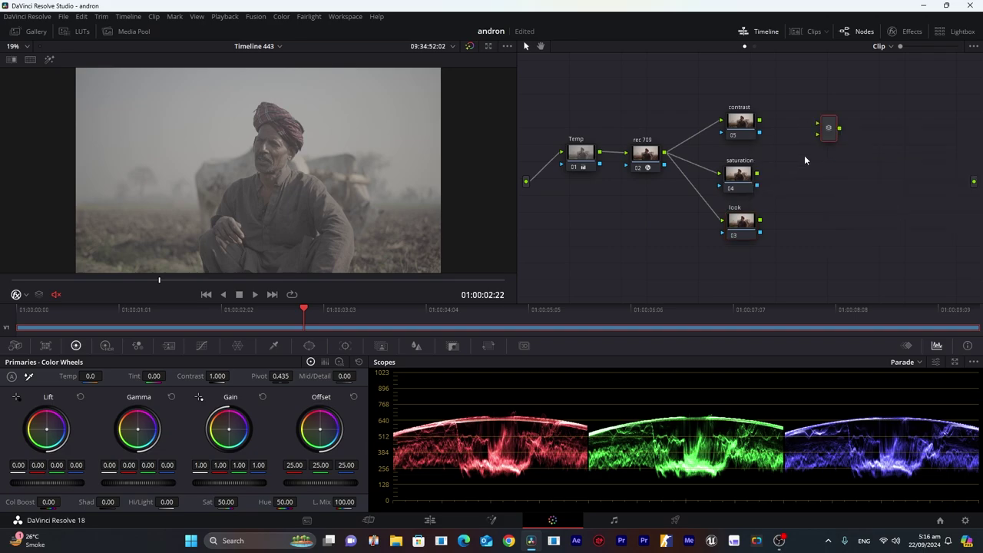
pyautogui.moveTo(759, 122); pyautogui.dragTo(819, 170)
pyautogui.moveTo(758, 173); pyautogui.dragTo(808, 177)
pyautogui.moveTo(760, 221); pyautogui.dragTo(976, 183)
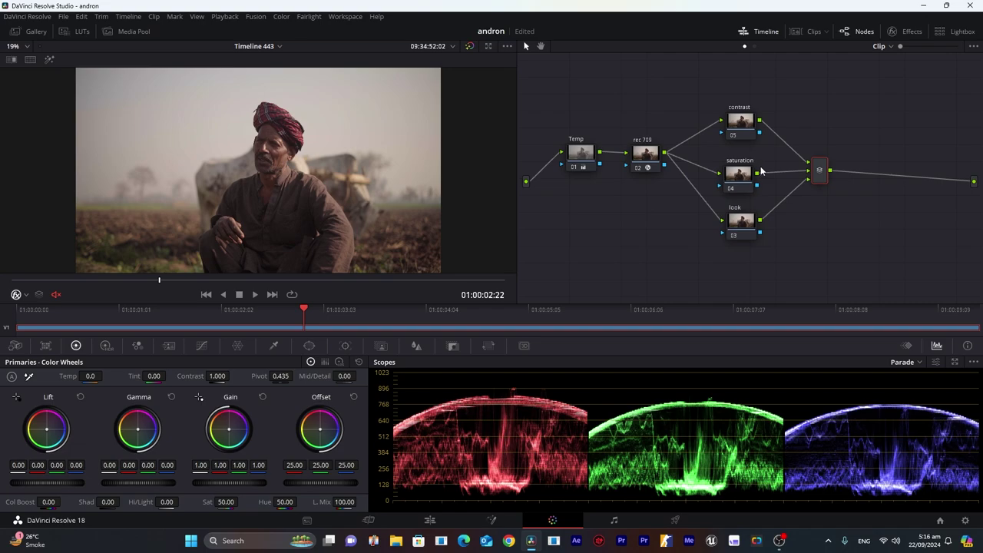
pyautogui.rightClick(736, 125)
# On the contrast node, set Lift to 0.01, Gain to about 1.05, and log Highlights to -0.09
pyautogui.click(736, 123)
pyautogui.moveTo(47, 482); pyautogui.dragTo(48, 483)
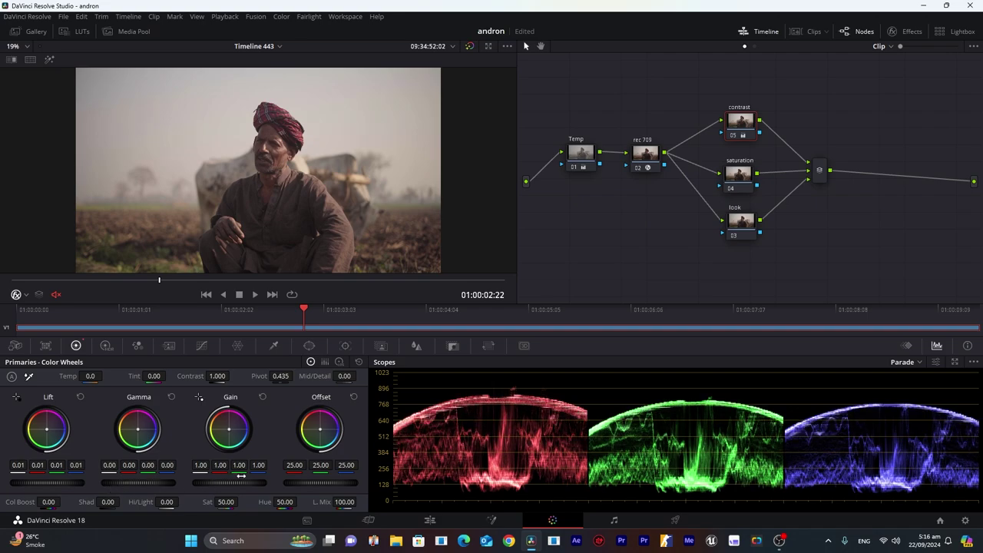
pyautogui.moveTo(225, 486); pyautogui.dragTo(232, 486)
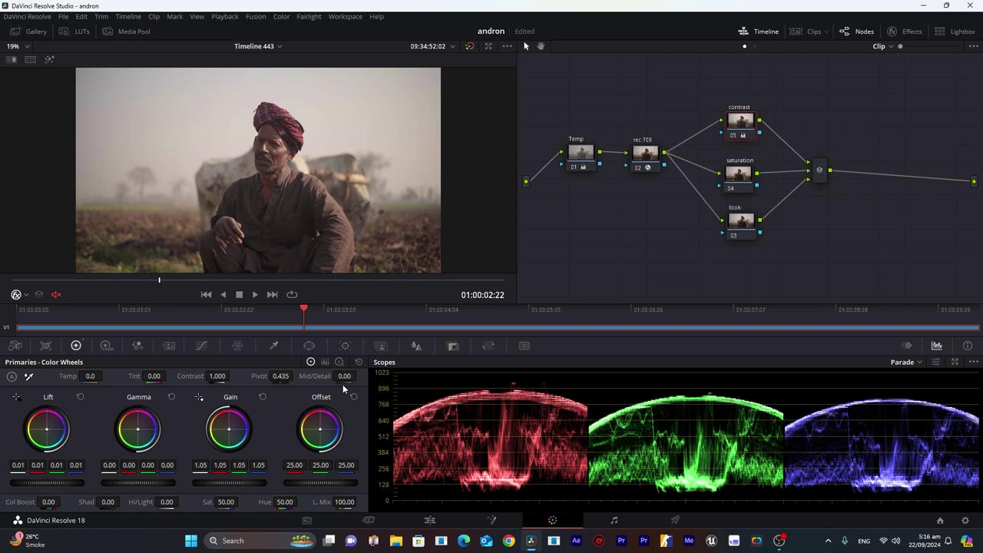
pyautogui.click(339, 362)
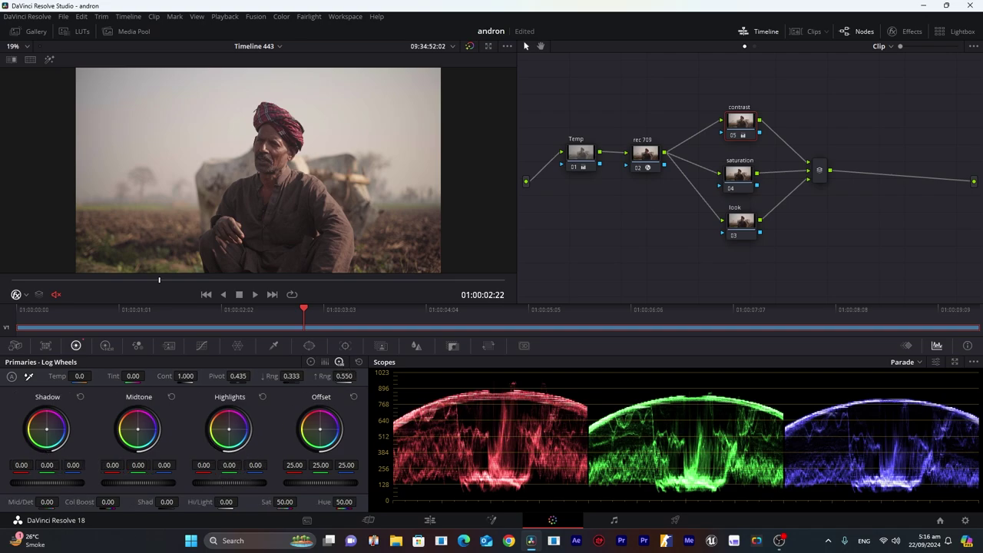
pyautogui.moveTo(229, 483); pyautogui.dragTo(228, 482)
pyautogui.scroll(3, 298, 198)
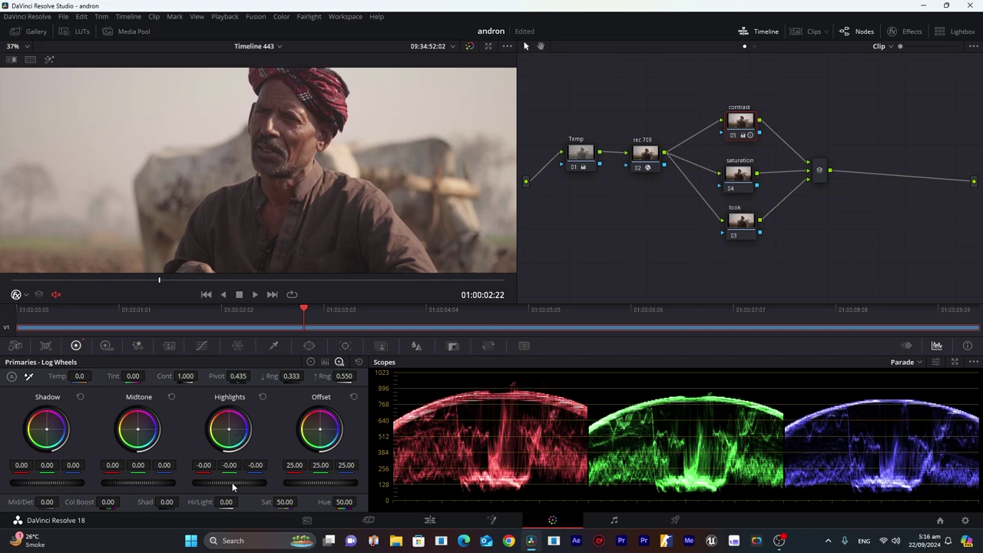
pyautogui.moveTo(229, 482); pyautogui.dragTo(218, 482)
# Use the HDR wheels to set Dark exposure 0.20, Shadow 0.10 and Light -0.03
pyautogui.scroll(-3, 273, 236)
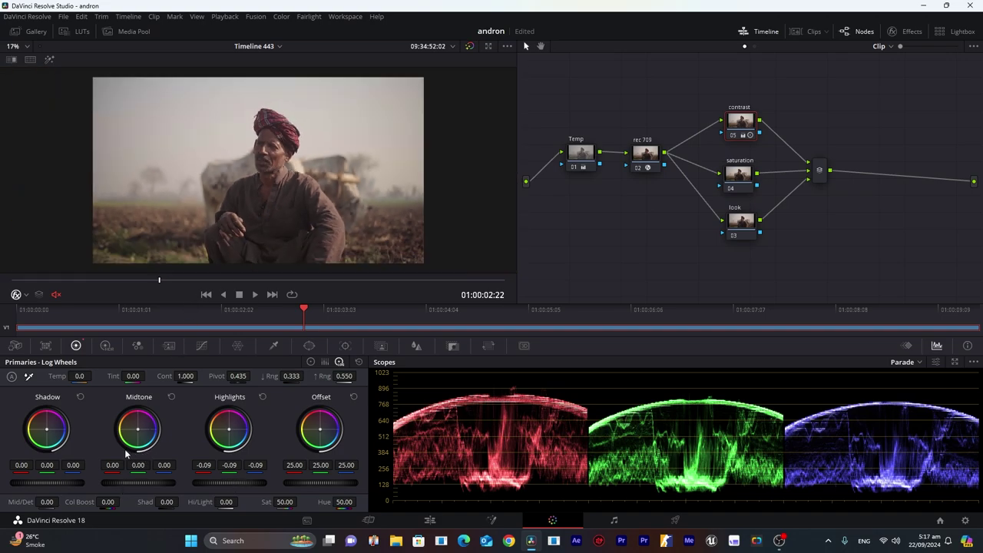
pyautogui.click(106, 346)
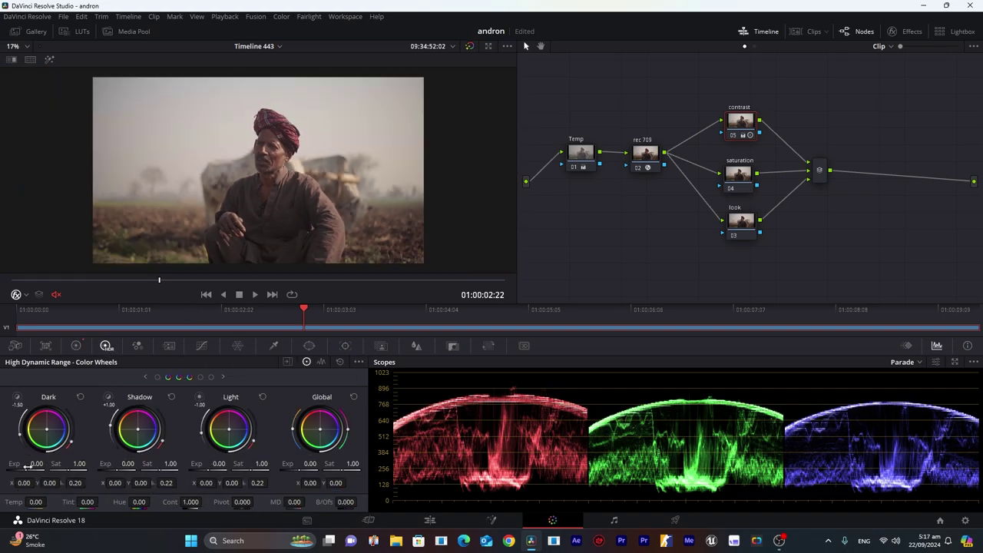
pyautogui.moveTo(36, 464); pyautogui.dragTo(45, 464)
pyautogui.scroll(1, 251, 211)
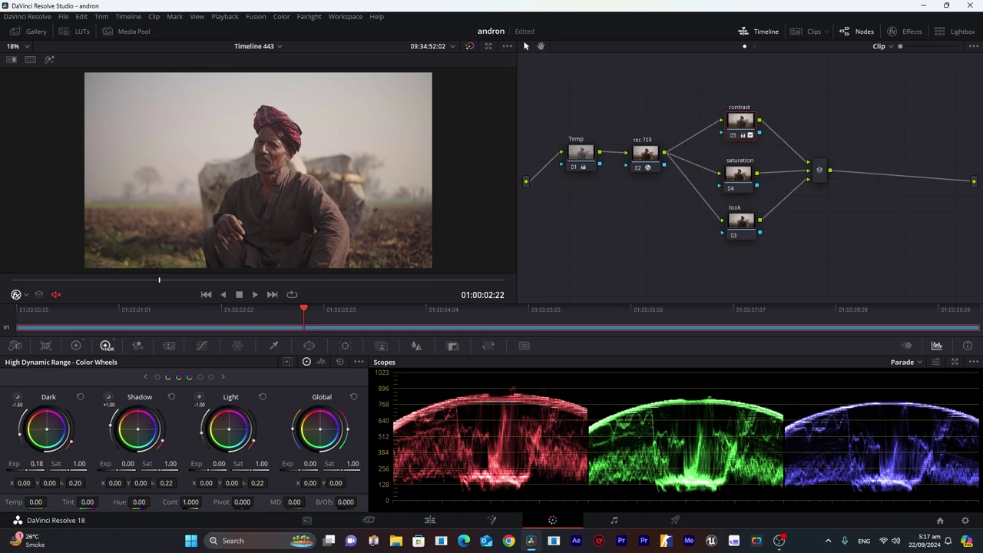
pyautogui.moveTo(36, 463); pyautogui.dragTo(39, 464)
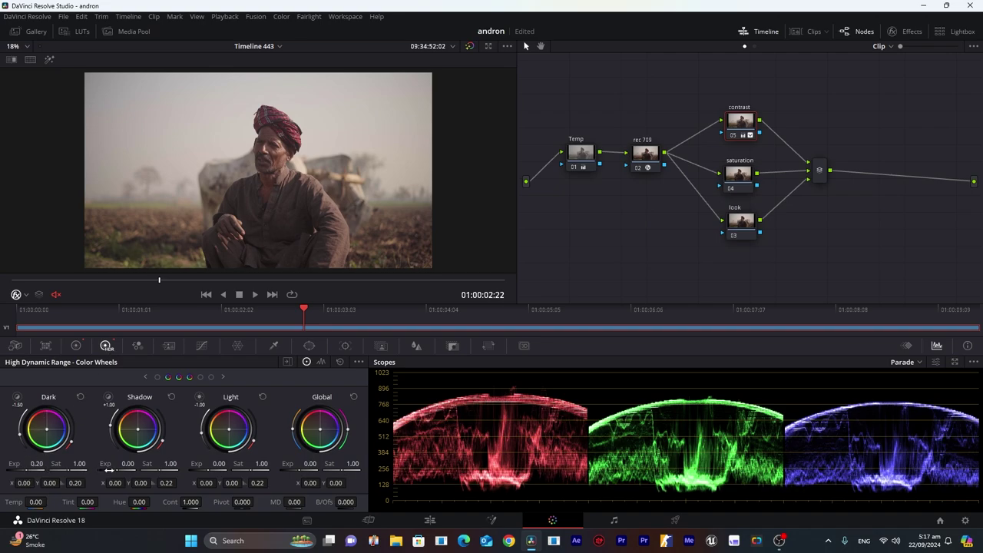
pyautogui.moveTo(115, 469); pyautogui.dragTo(117, 470)
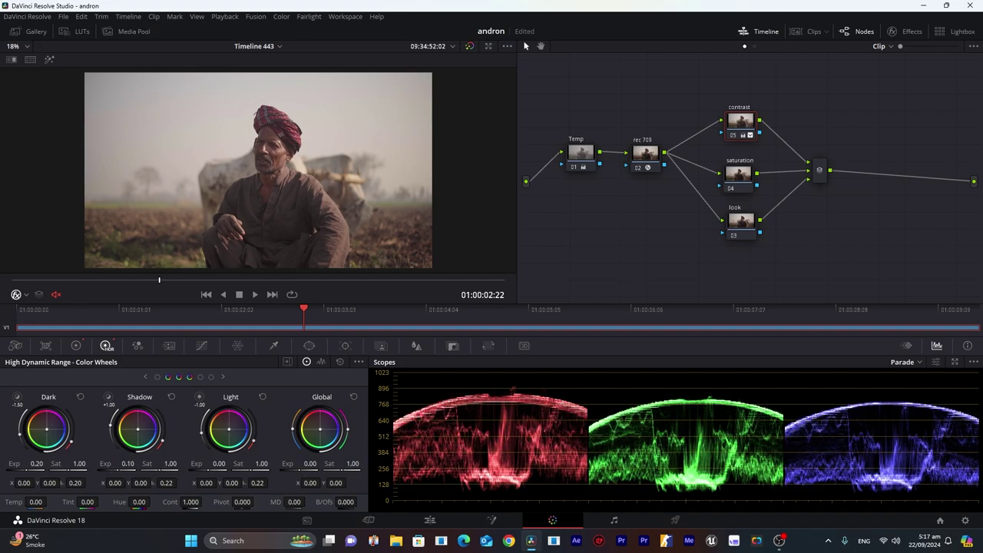
pyautogui.moveTo(208, 469); pyautogui.dragTo(206, 470)
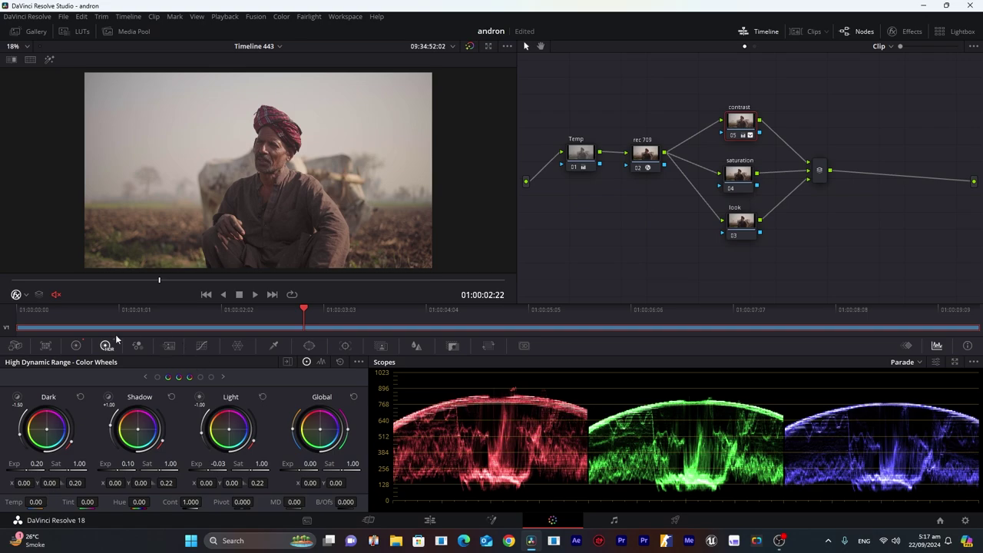
pyautogui.click(76, 346)
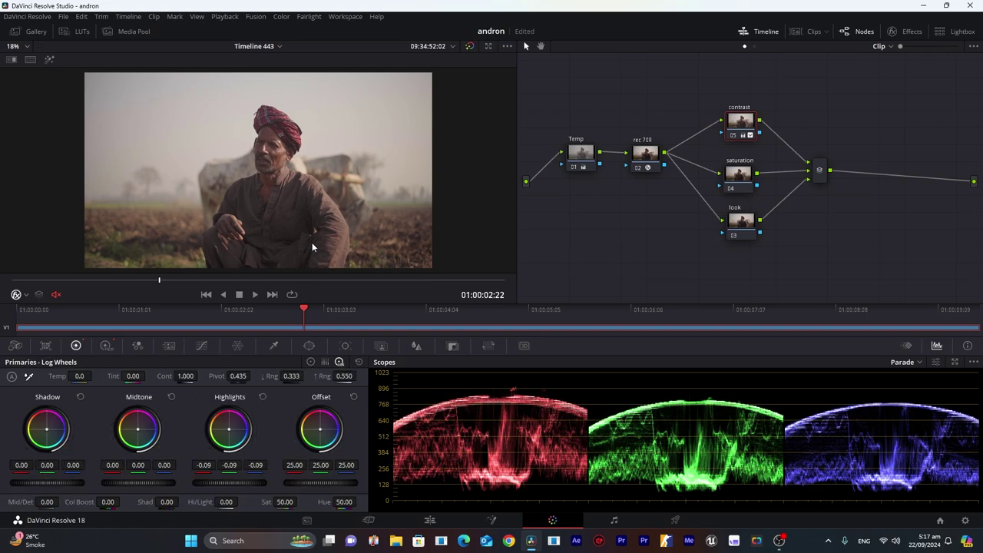
# Select the saturation node, save the project, and bring up the Hue vs Hue curve
pyautogui.click(730, 184)
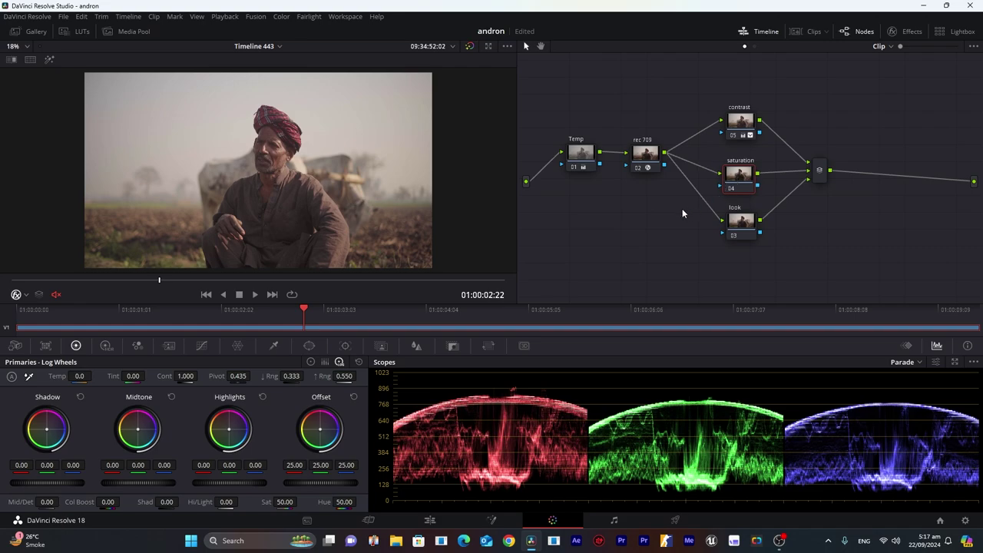
pyautogui.hotkey('ctrl', 's')
pyautogui.click(202, 347)
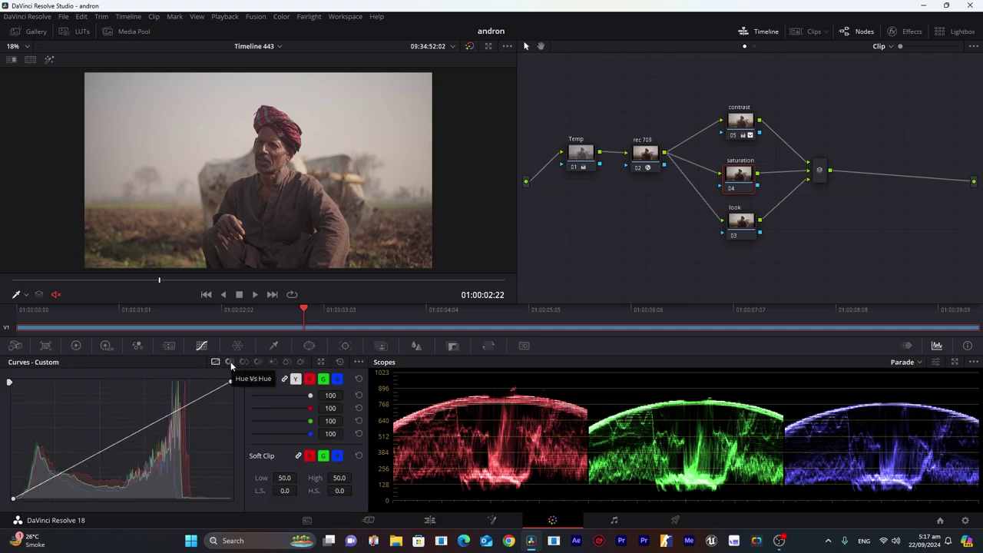
pyautogui.click(228, 363)
# Add hue points and rotate the red and orange hues slightly (313.68 hue point at -8.80)
pyautogui.click(30, 503)
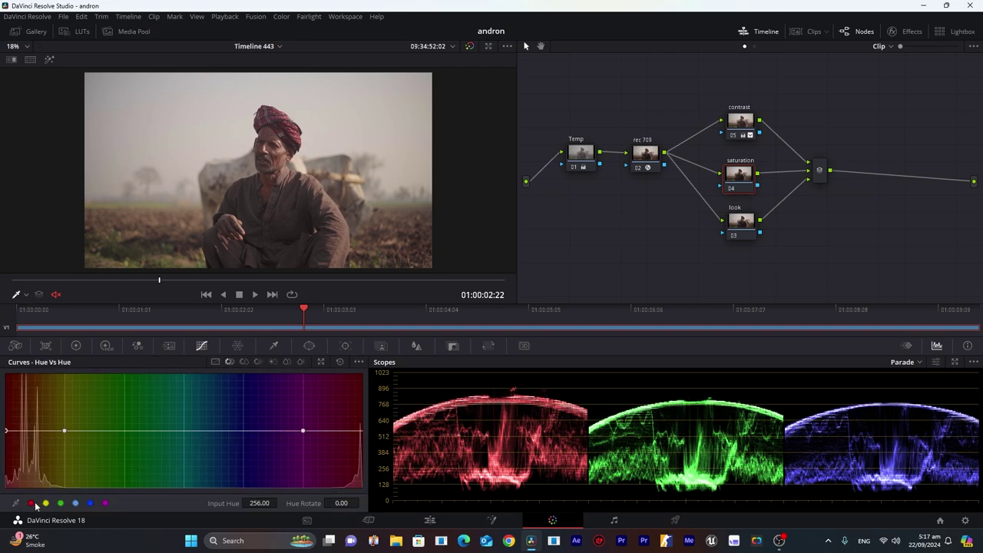
pyautogui.click(61, 504)
pyautogui.click(77, 504)
pyautogui.moveTo(6, 431); pyautogui.dragTo(6, 436)
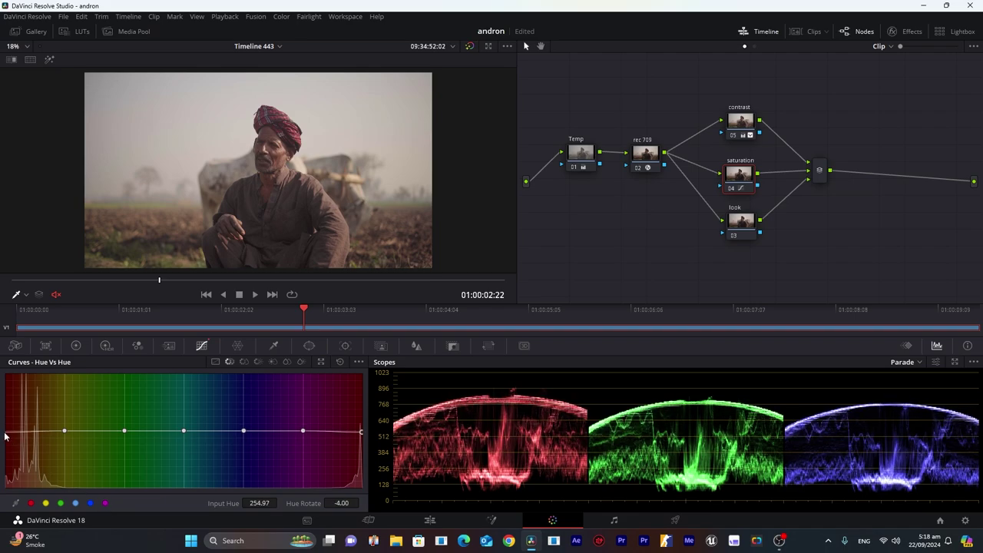
pyautogui.moveTo(65, 431); pyautogui.dragTo(62, 434)
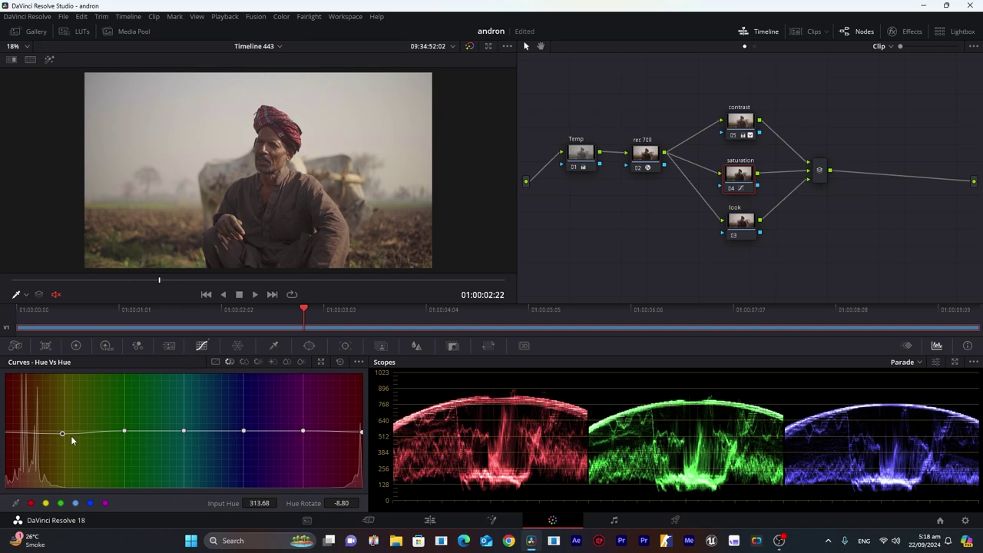
pyautogui.click(243, 363)
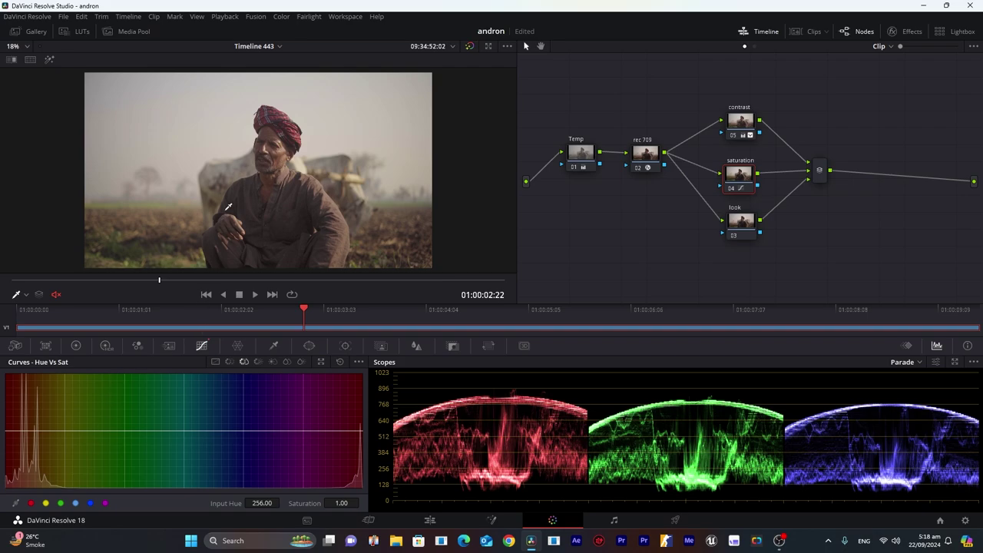
# Add Hue vs Sat control points across the hues and raise the reds' saturation slightly
pyautogui.click(45, 503)
pyautogui.click(61, 503)
pyautogui.click(76, 503)
pyautogui.click(91, 503)
pyautogui.click(6, 433)
pyautogui.moveTo(6, 432); pyautogui.dragTo(8, 419)
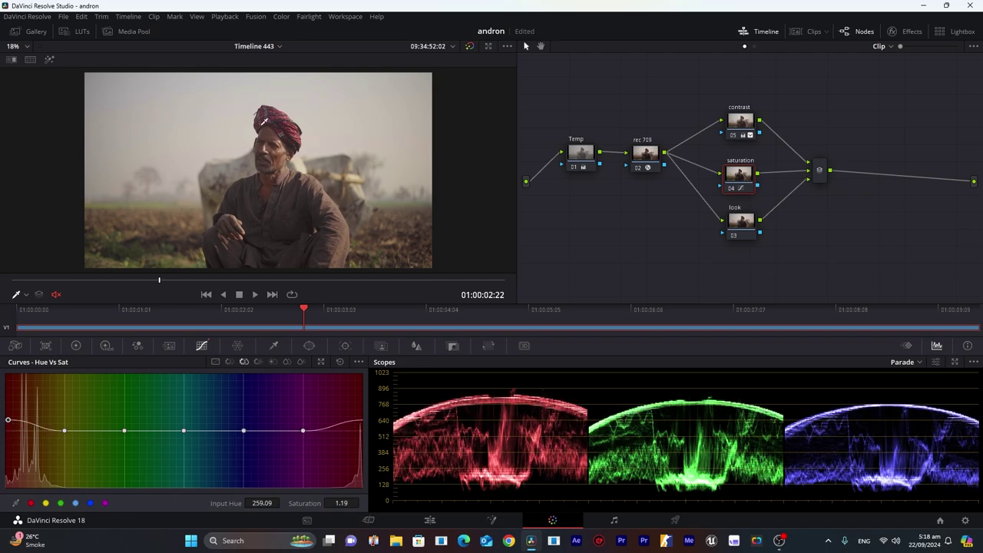
pyautogui.scroll(2, 275, 107)
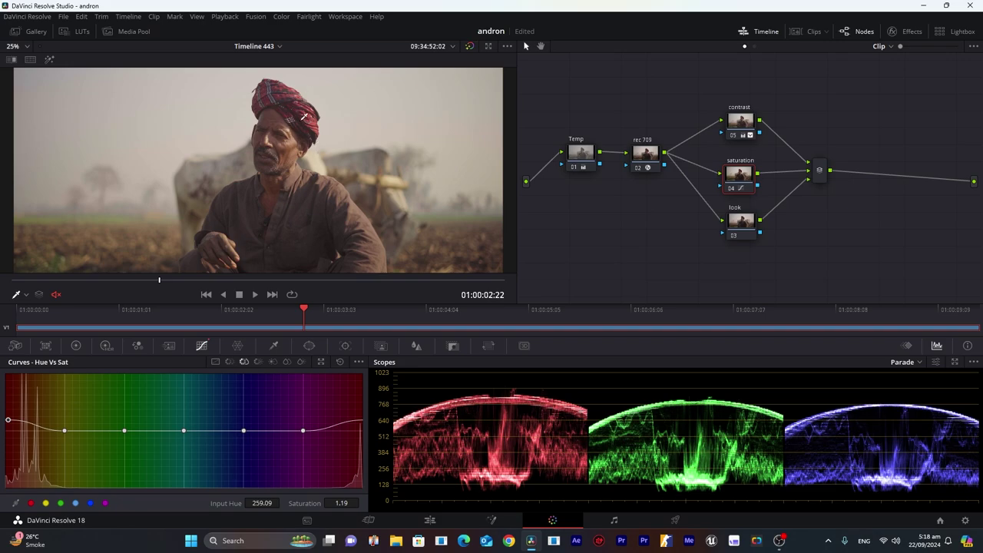
pyautogui.moveTo(7, 420); pyautogui.dragTo(9, 419)
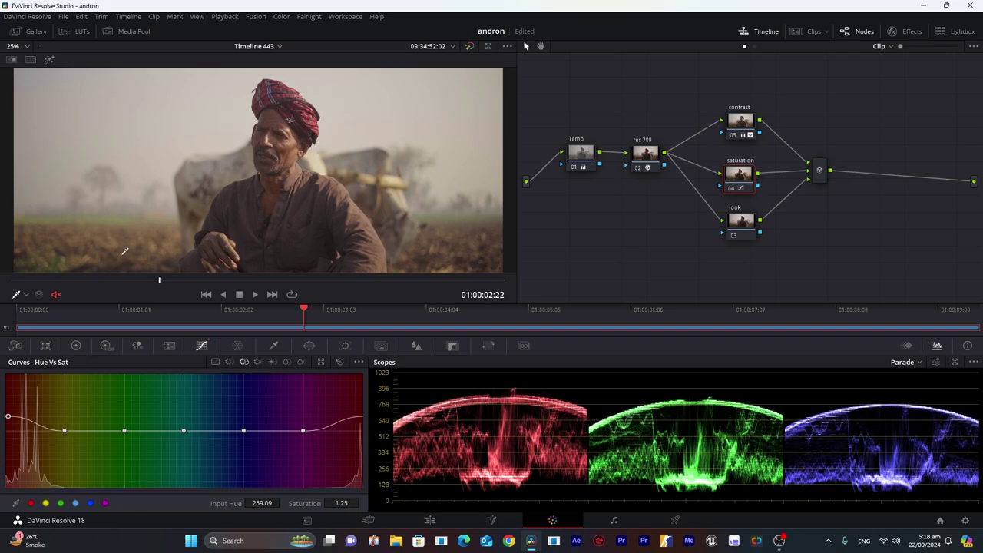
# Adjust the orange-red point, settling input hue 316.26 at saturation 0.85
pyautogui.scroll(-2, 125, 252)
pyautogui.moveTo(63, 433); pyautogui.dragTo(67, 440)
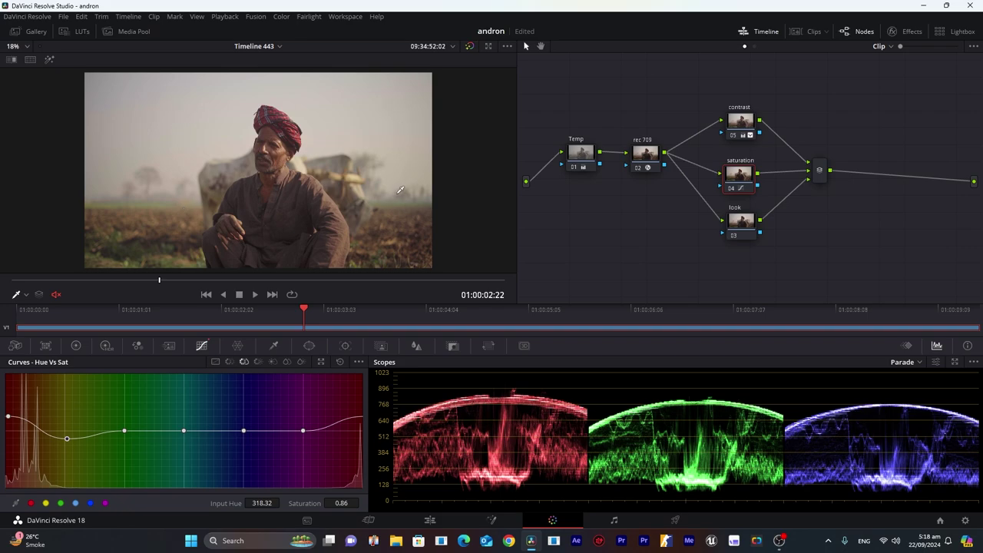
pyautogui.moveTo(66, 441); pyautogui.dragTo(67, 397)
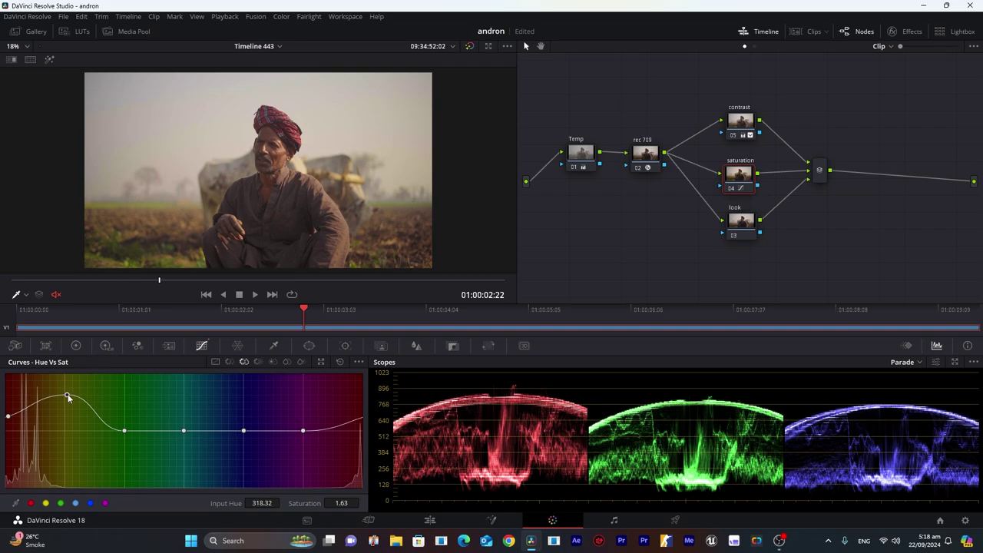
pyautogui.moveTo(68, 397); pyautogui.dragTo(65, 413)
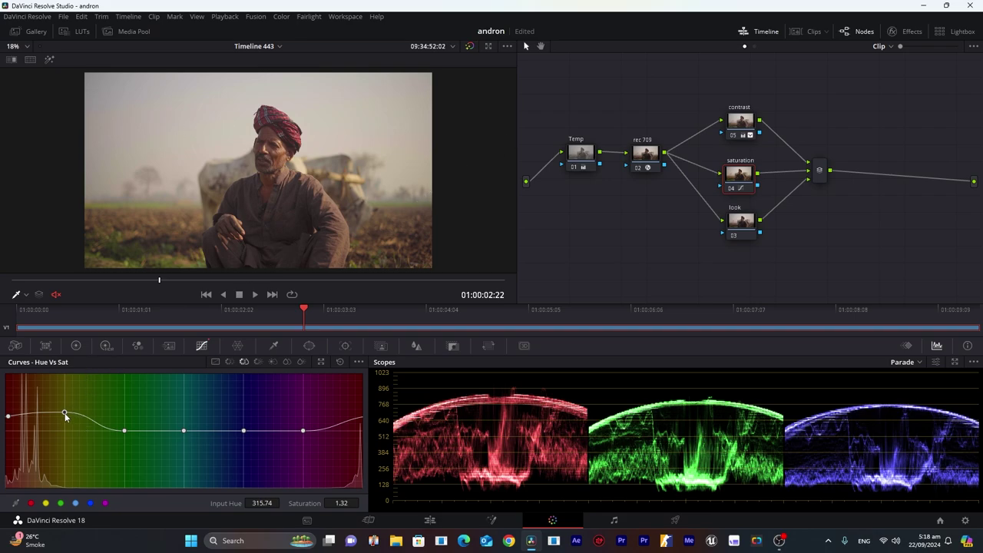
pyautogui.moveTo(65, 415); pyautogui.dragTo(65, 443)
pyautogui.moveTo(124, 431); pyautogui.dragTo(128, 432)
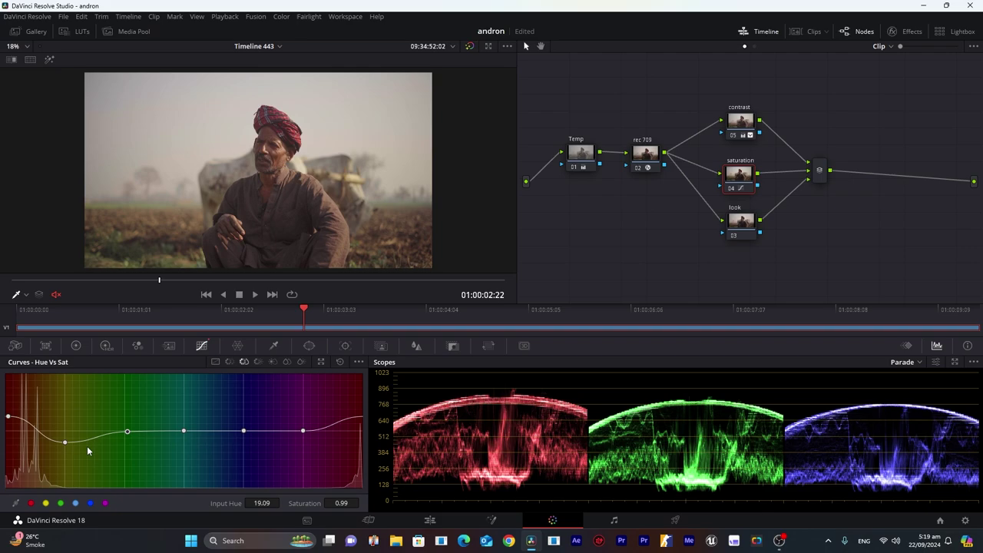
pyautogui.moveTo(66, 444); pyautogui.dragTo(65, 436)
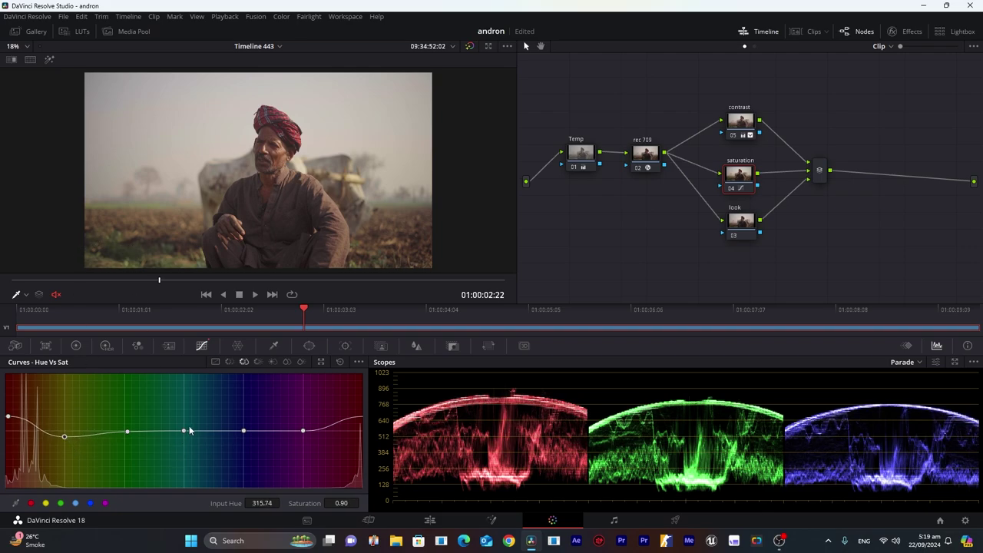
pyautogui.click(243, 175)
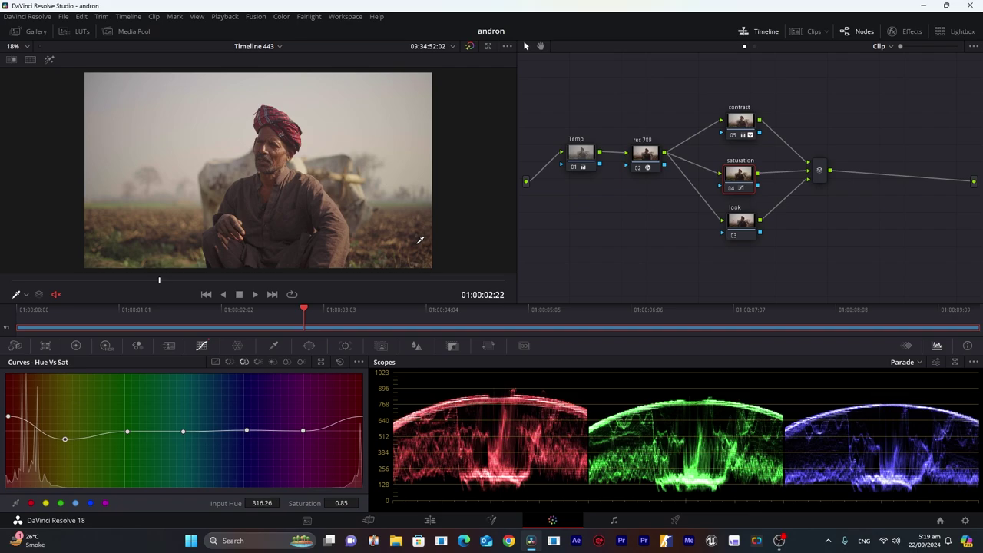
# On the look node, set Lift to -0.02 red/0.02 blue and Gain to 1.05/0.99/0.97
pyautogui.click(741, 223)
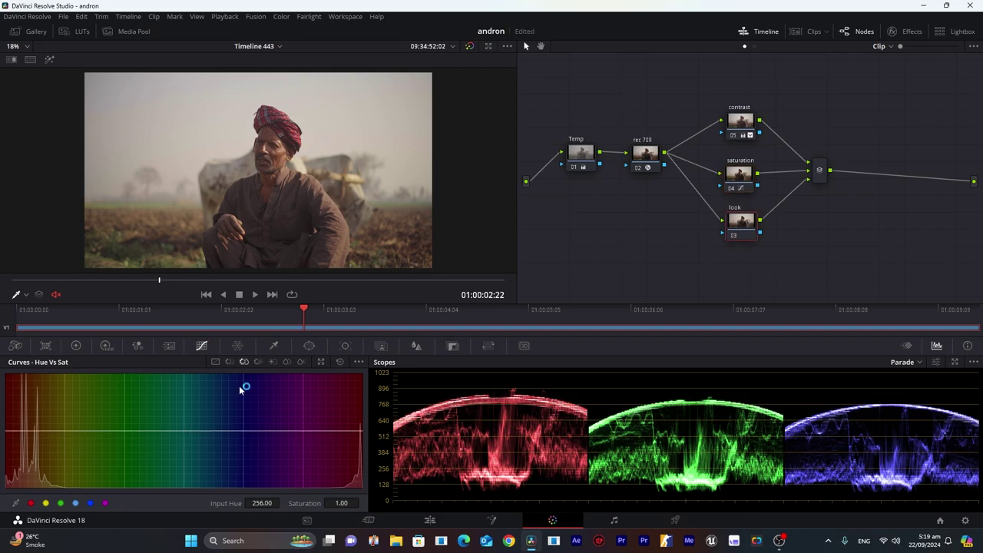
pyautogui.click(76, 346)
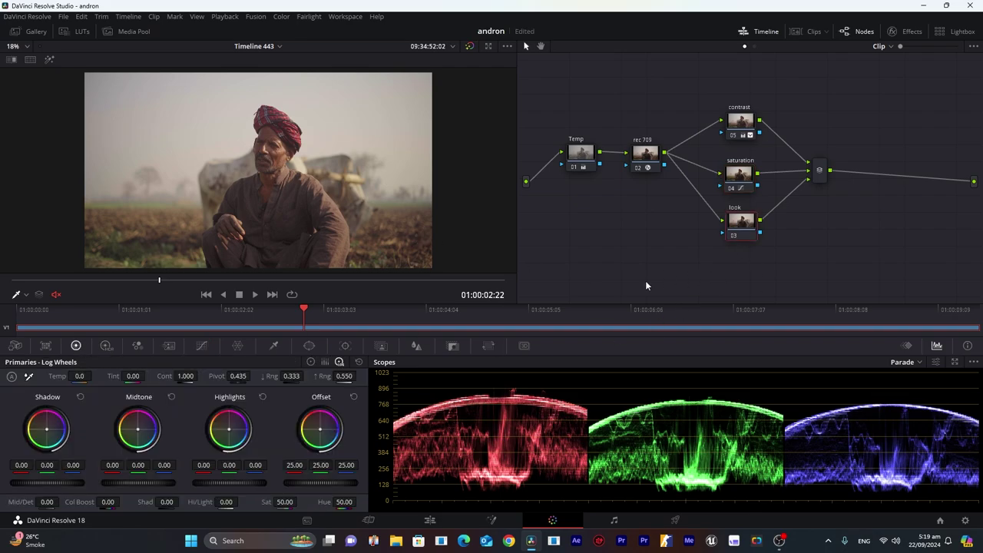
pyautogui.click(311, 362)
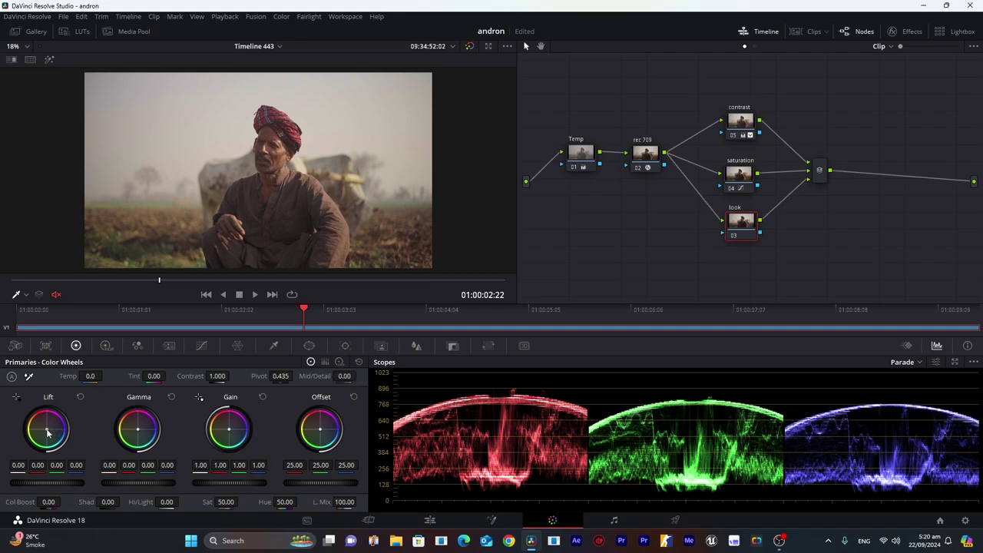
pyautogui.moveTo(47, 430); pyautogui.dragTo(52, 427)
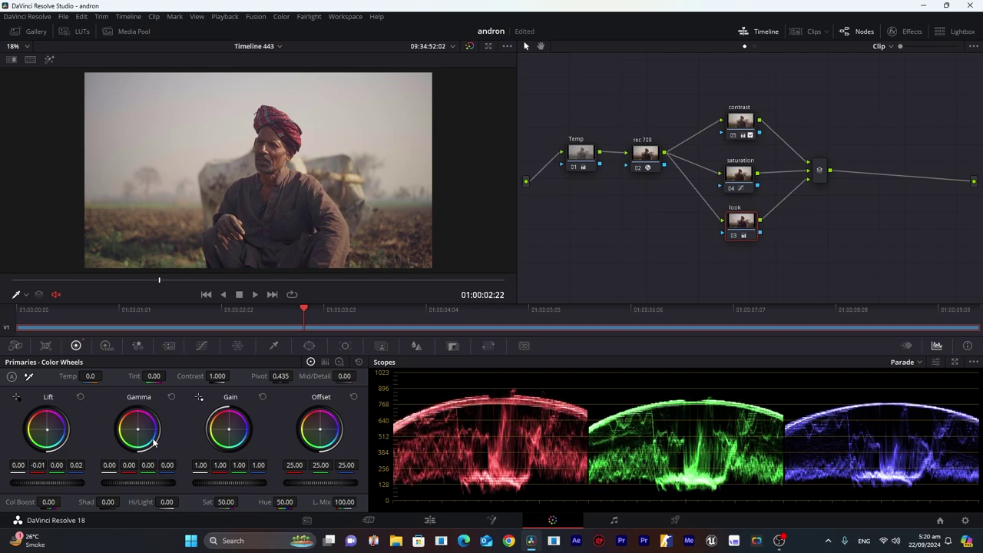
pyautogui.moveTo(140, 432); pyautogui.dragTo(137, 431)
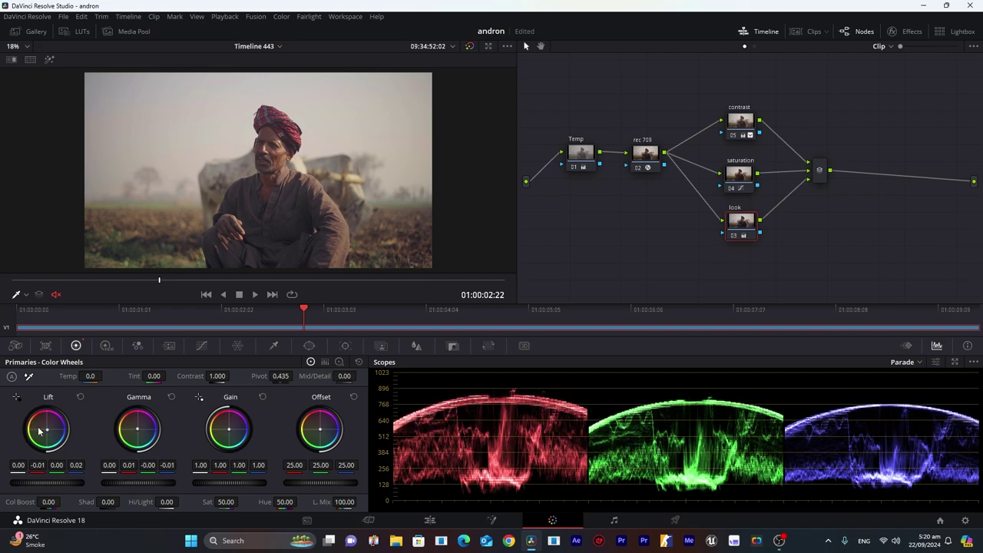
pyautogui.moveTo(48, 432); pyautogui.dragTo(48, 433)
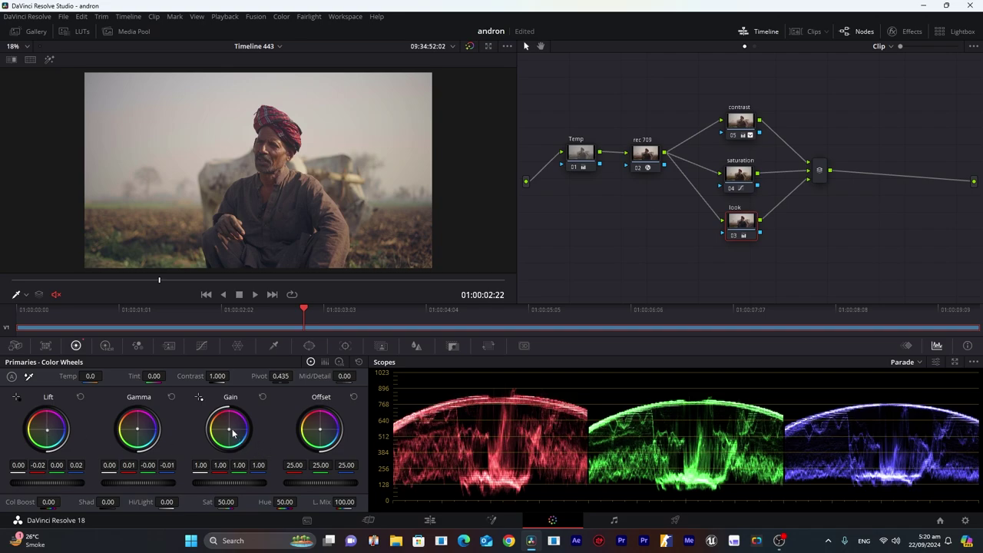
pyautogui.moveTo(234, 433); pyautogui.dragTo(232, 430)
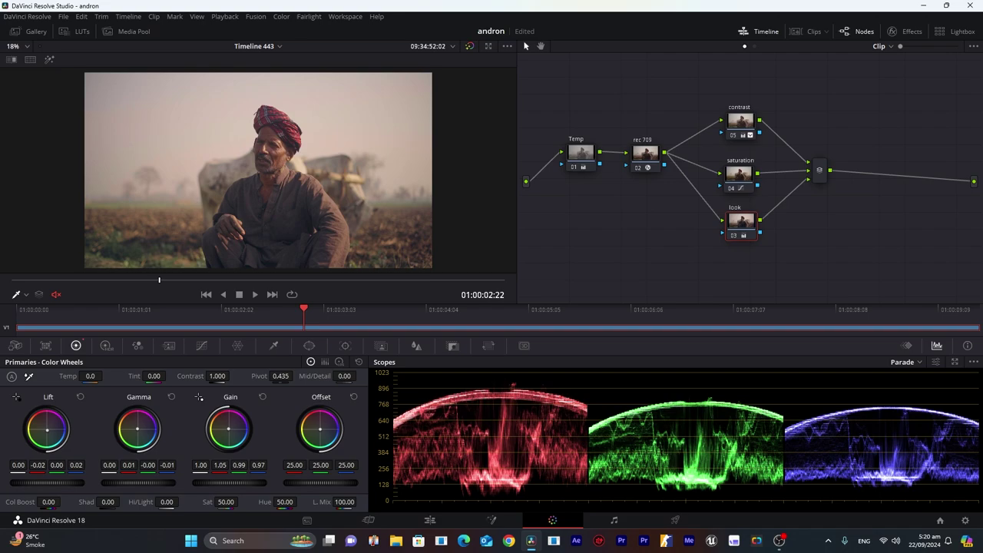
# Lower the red custom curve's white point, lift its black point slightly, then adjust green's white point
pyautogui.click(201, 346)
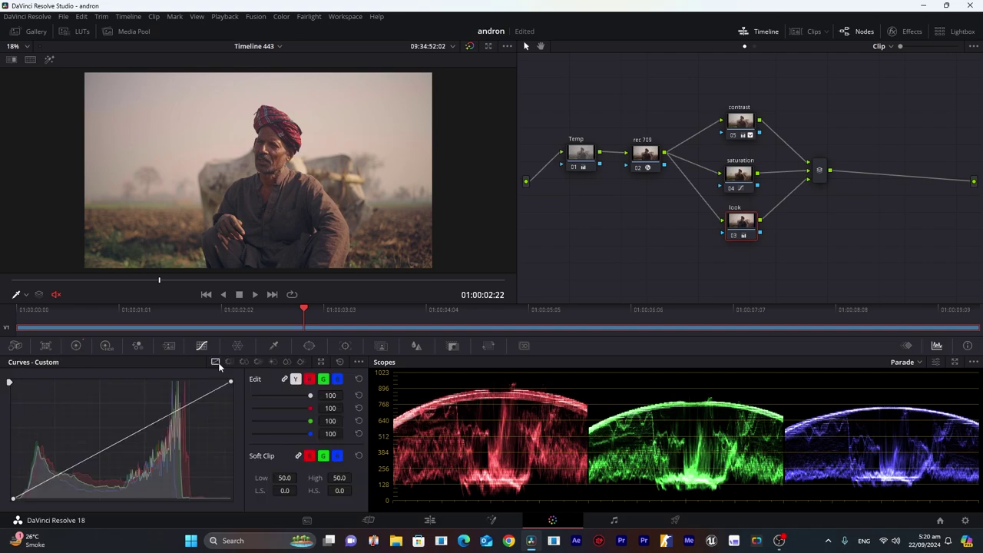
pyautogui.click(309, 379)
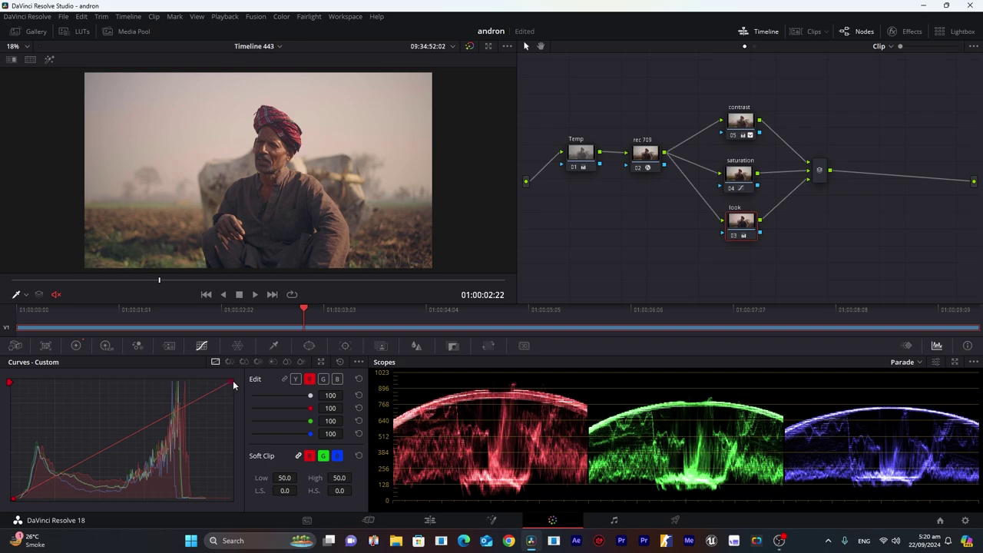
pyautogui.moveTo(233, 385); pyautogui.dragTo(233, 390)
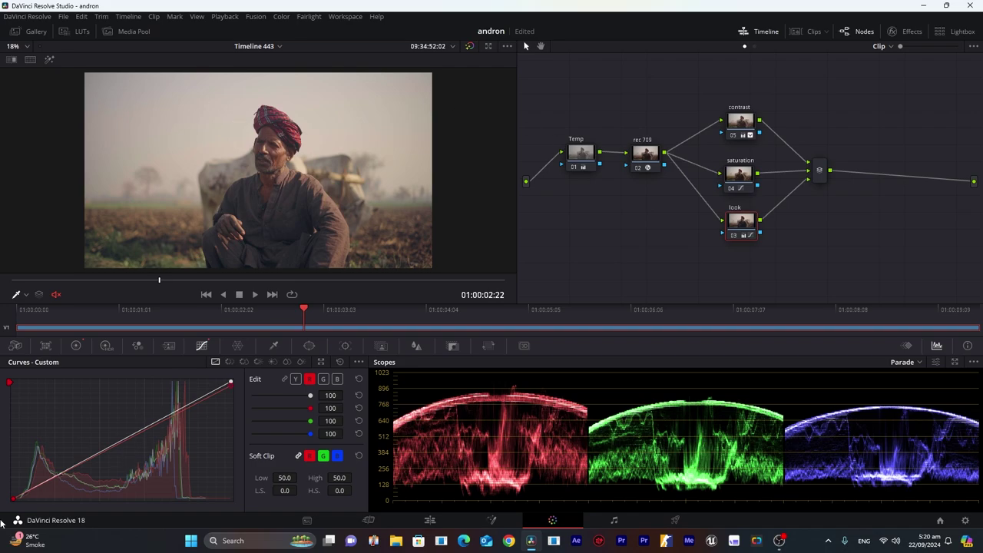
pyautogui.moveTo(13, 502); pyautogui.dragTo(15, 503)
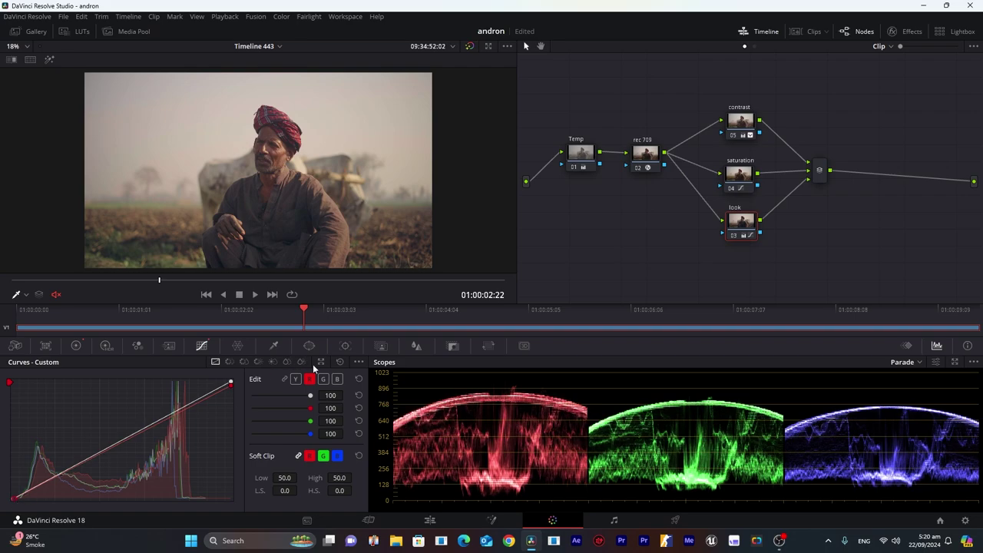
pyautogui.click(322, 379)
pyautogui.moveTo(231, 384); pyautogui.dragTo(231, 384)
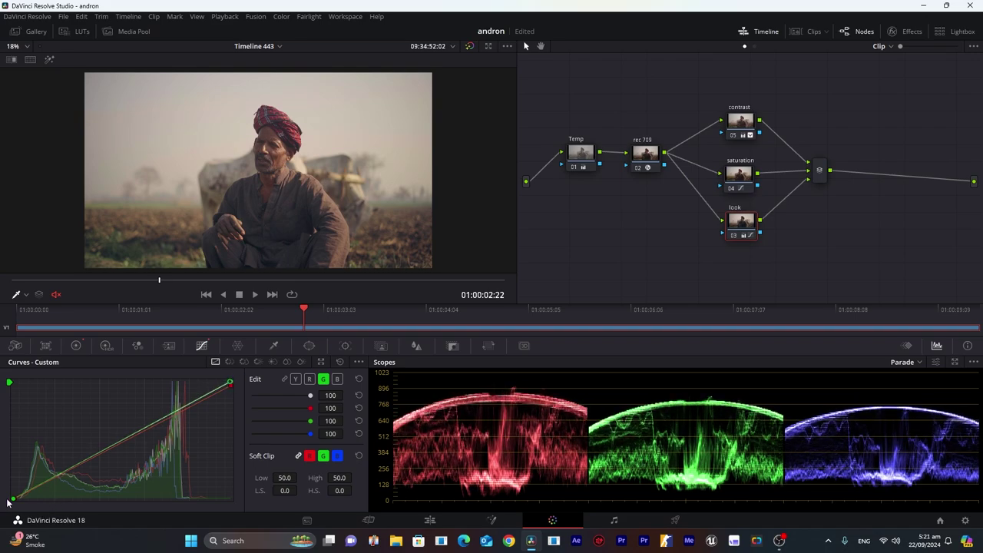
# Nudge the green curve's black point, adjust the blue curve's white and black points, then save
pyautogui.moveTo(13, 502); pyautogui.dragTo(15, 500)
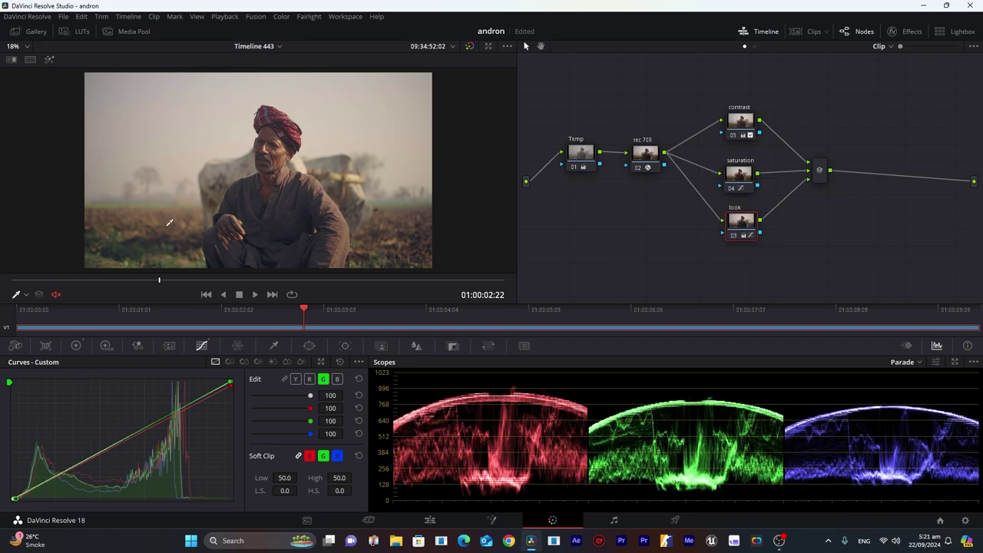
pyautogui.click(336, 378)
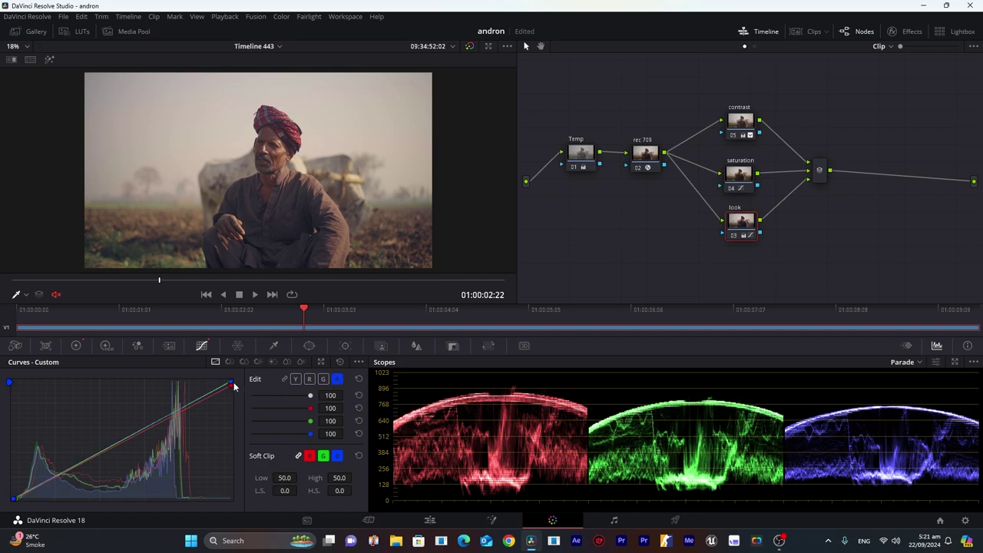
pyautogui.moveTo(232, 382); pyautogui.dragTo(234, 388)
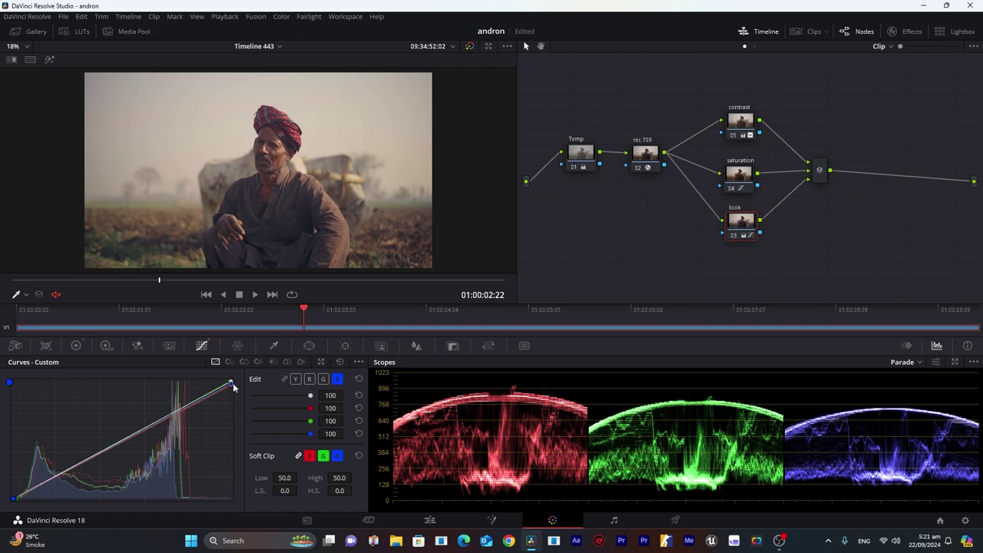
pyautogui.moveTo(234, 389); pyautogui.dragTo(234, 389)
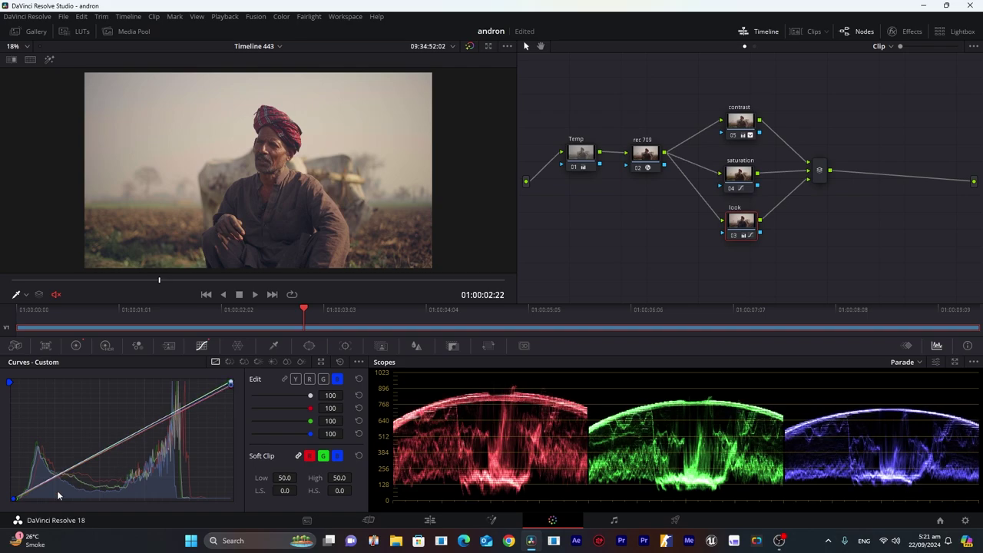
pyautogui.moveTo(12, 502); pyautogui.dragTo(17, 501)
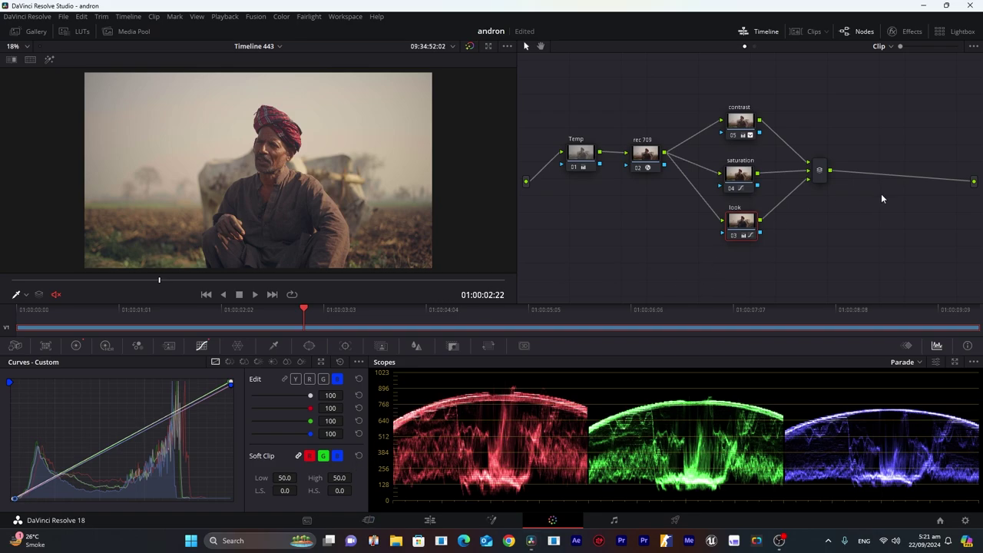
pyautogui.hotkey('ctrl', 's')
pyautogui.rightClick(827, 205)
pyautogui.moveTo(841, 224)
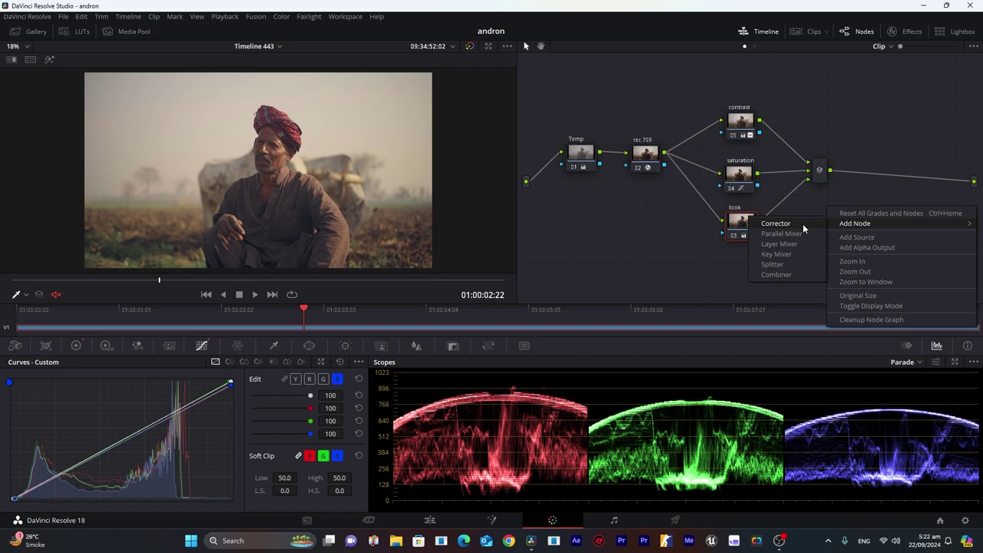
pyautogui.click(803, 223)
pyautogui.moveTo(826, 212); pyautogui.dragTo(894, 158)
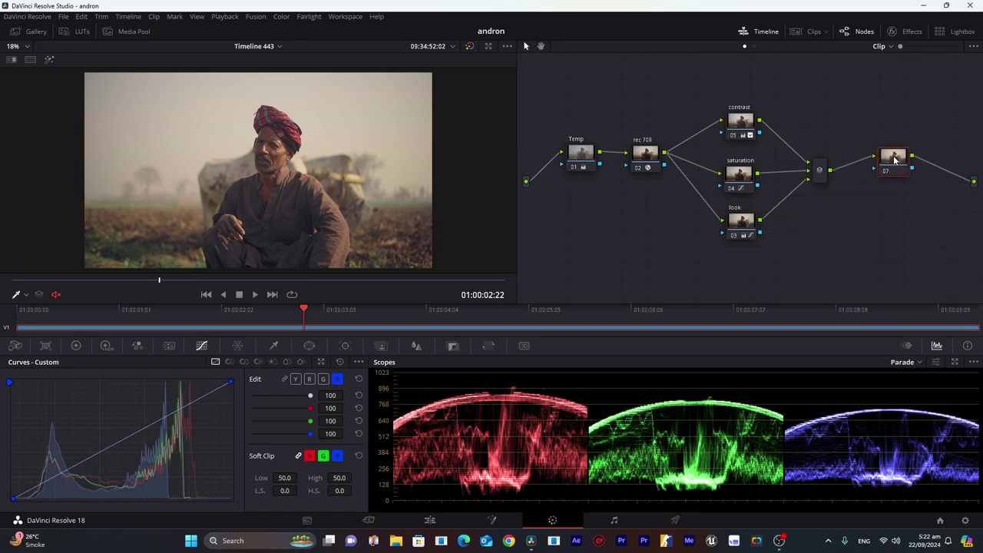
pyautogui.rightClick(828, 222)
pyautogui.moveTo(848, 241)
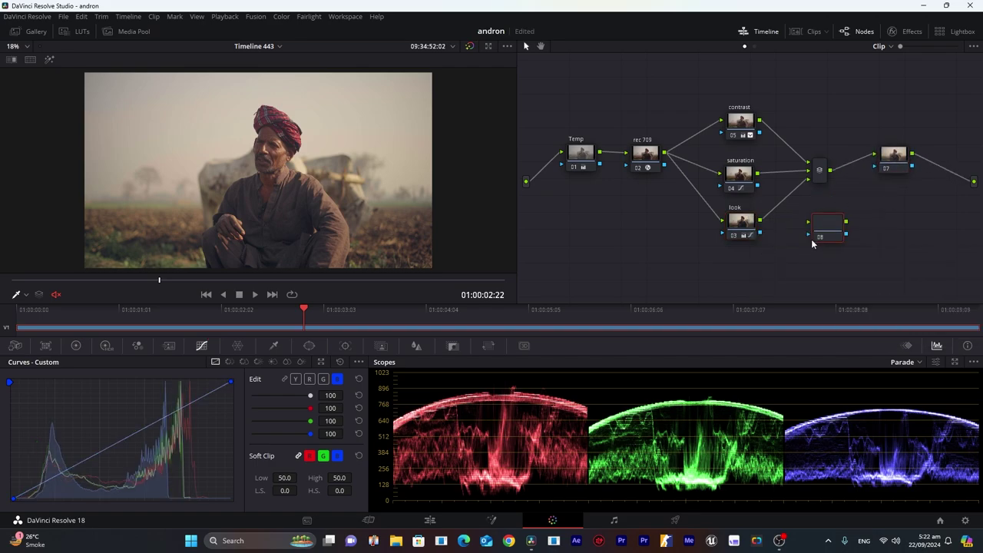
pyautogui.moveTo(830, 229); pyautogui.dragTo(895, 203)
pyautogui.moveTo(831, 170); pyautogui.dragTo(875, 206)
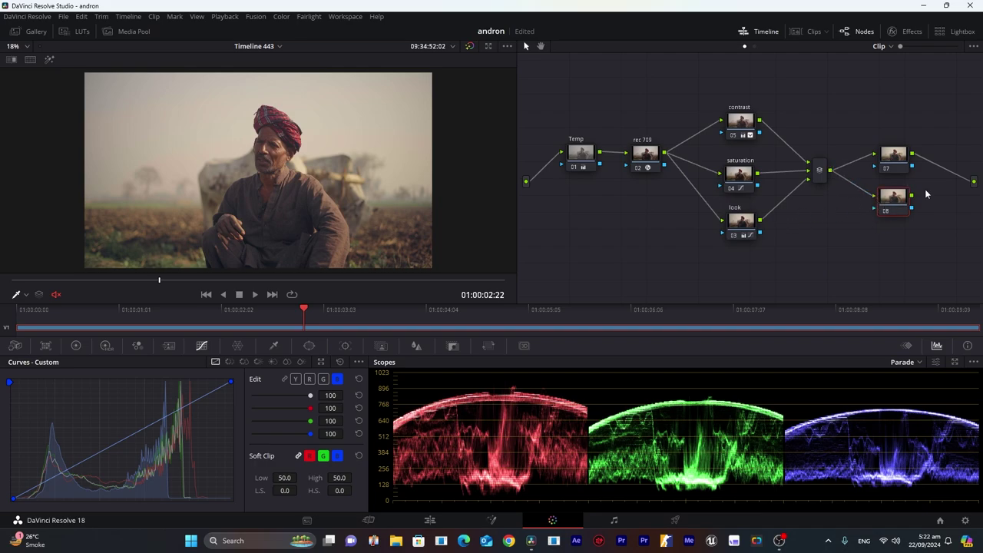
pyautogui.rightClick(817, 236)
pyautogui.moveTo(827, 253)
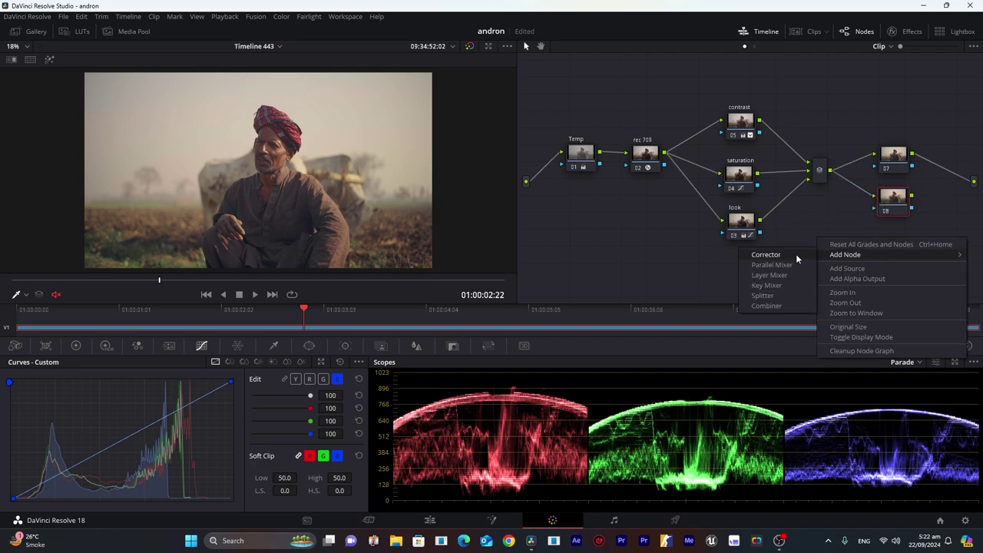
pyautogui.click(792, 275)
pyautogui.moveTo(819, 236); pyautogui.dragTo(936, 178)
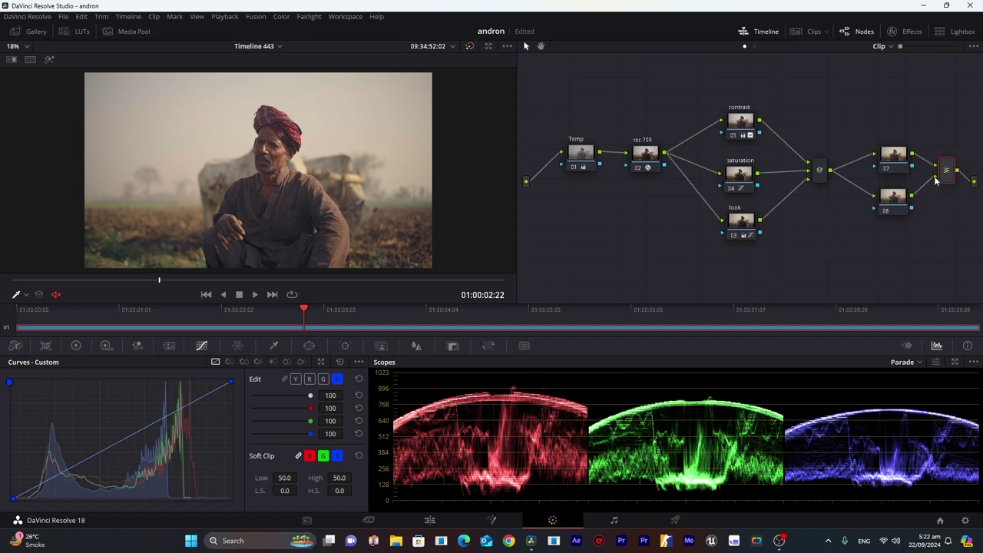
pyautogui.rightClick(945, 172)
pyautogui.moveTo(944, 235)
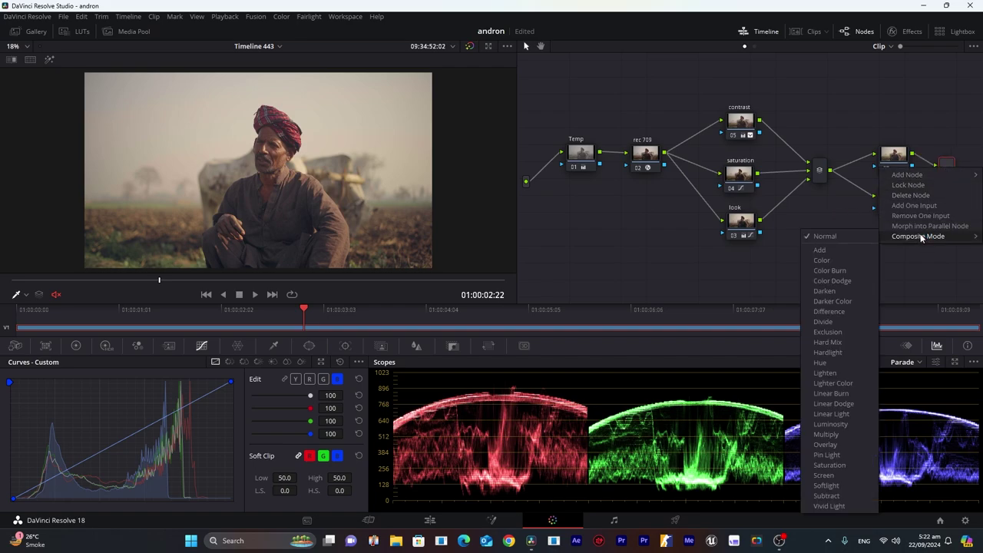
pyautogui.click(833, 352)
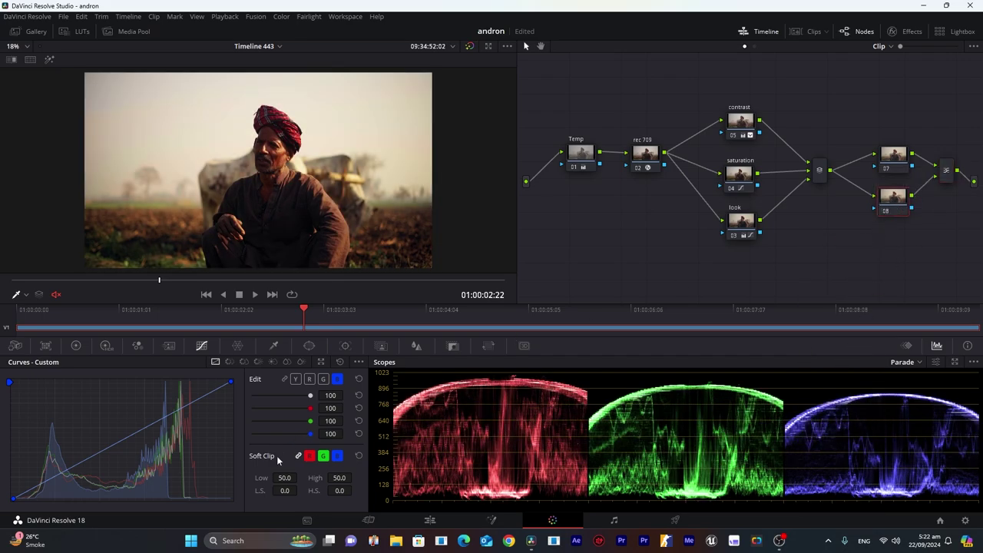
# Cut node 08's saturation to 18.80 in the primary wheels, then select contrast node 05
pyautogui.click(76, 345)
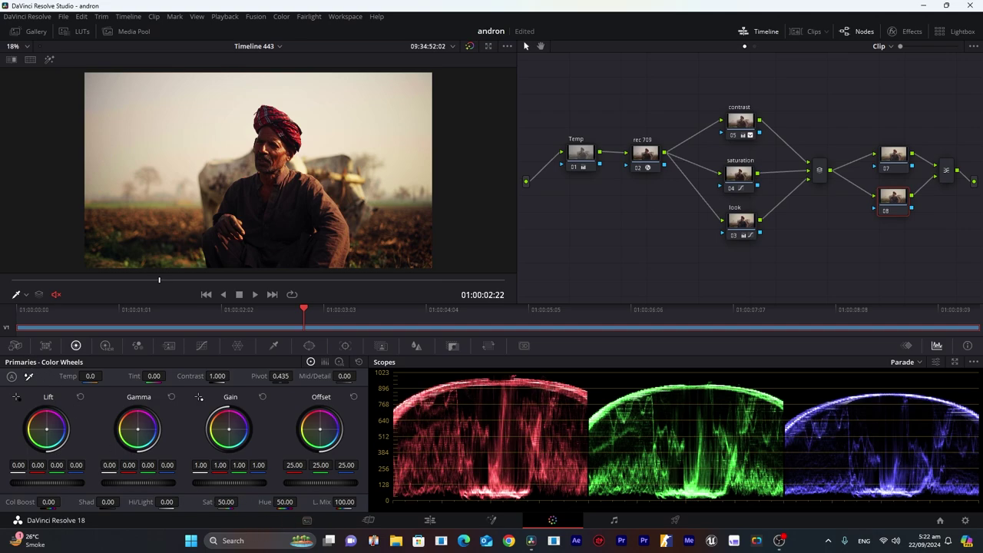
pyautogui.moveTo(223, 502); pyautogui.dragTo(241, 502)
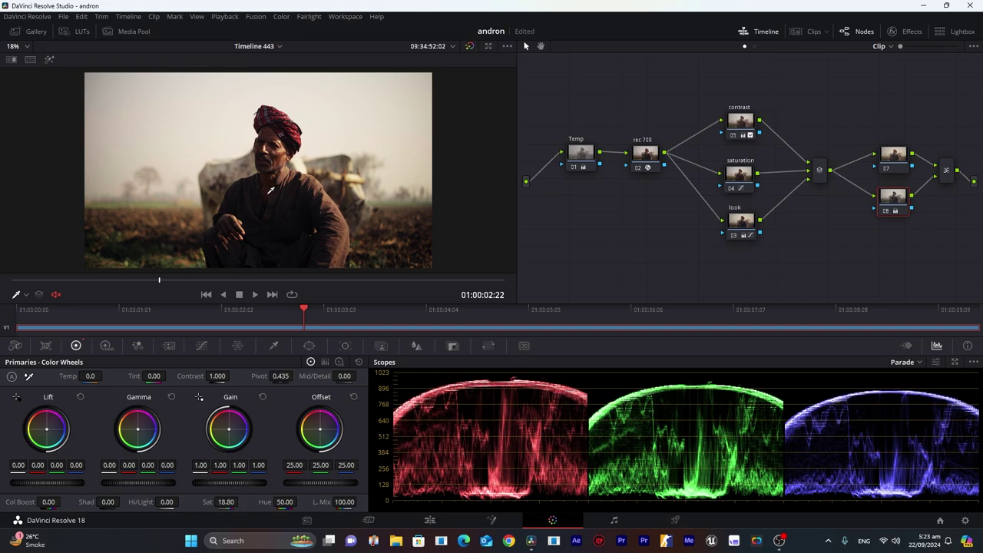
pyautogui.click(742, 123)
# In the HDR wheels, raise Shadow exposure to 0.30 and Dark exposure to 0.29
pyautogui.click(109, 346)
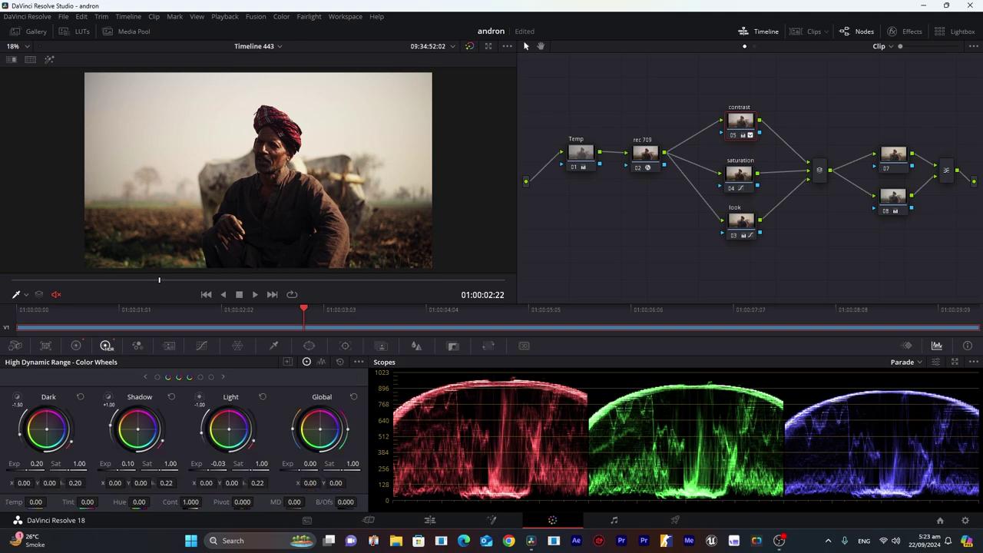
pyautogui.moveTo(127, 464); pyautogui.dragTo(146, 463)
pyautogui.moveTo(25, 468); pyautogui.dragTo(51, 468)
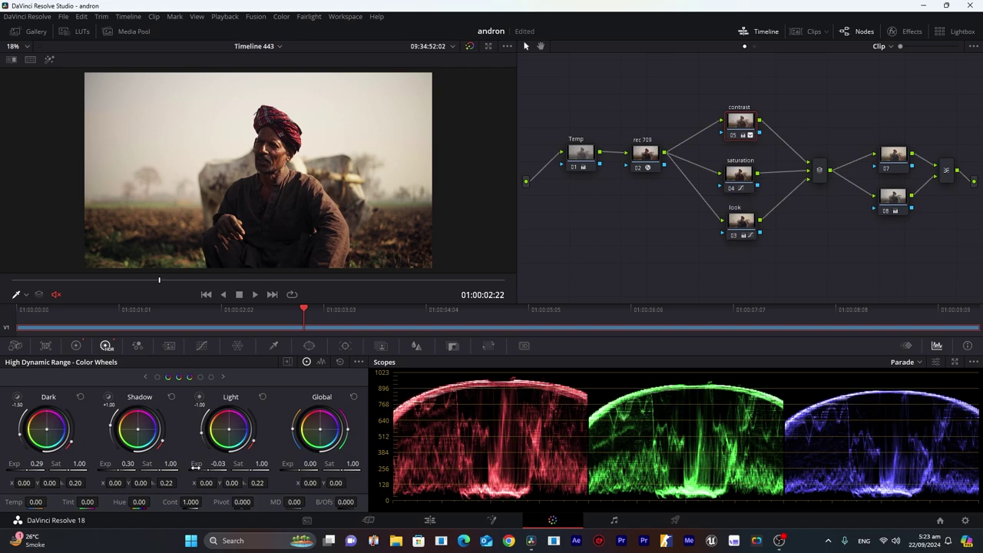
# Set the contrast node's master Lift to 0.02, Gamma to 0.03 and Gain to 1.02
pyautogui.click(76, 346)
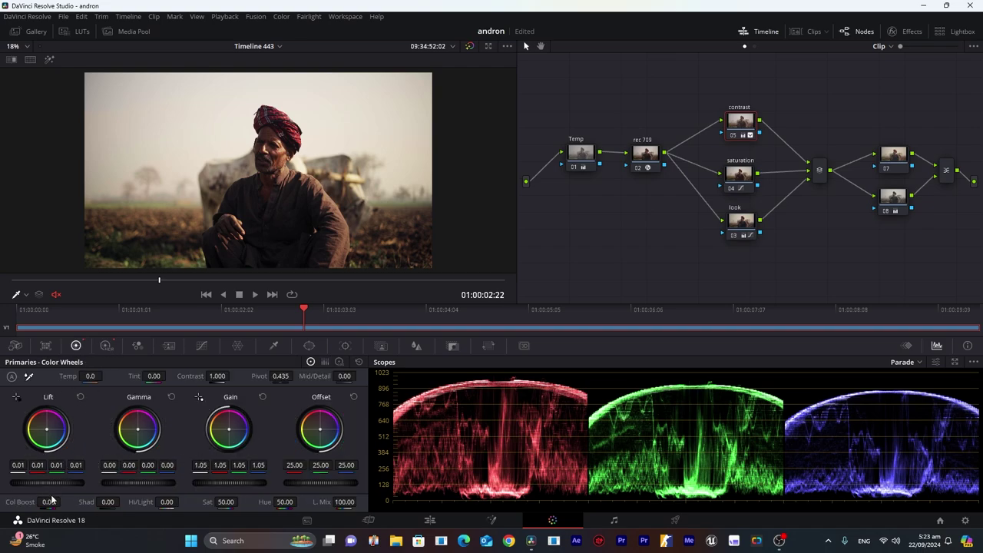
pyautogui.moveTo(46, 486); pyautogui.dragTo(51, 485)
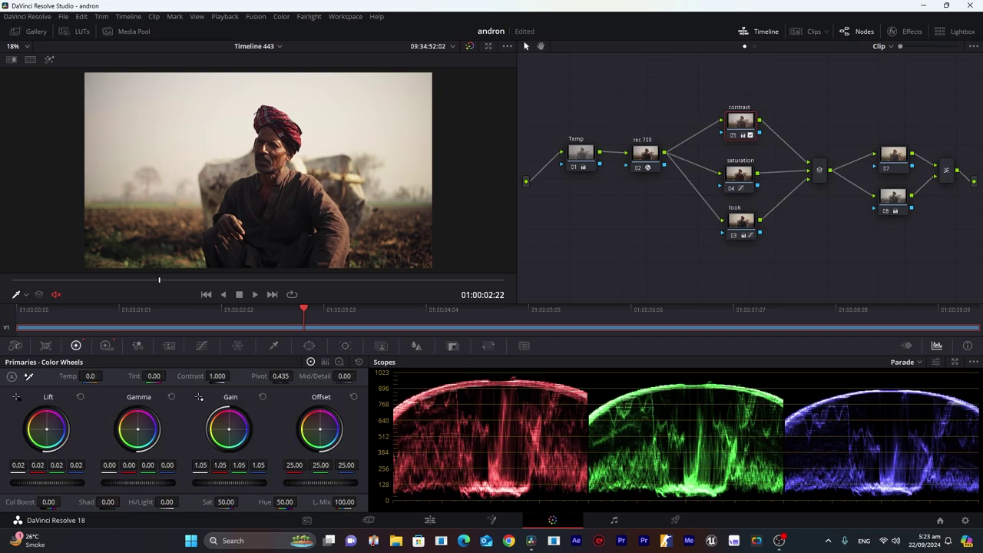
pyautogui.moveTo(123, 484); pyautogui.dragTo(132, 484)
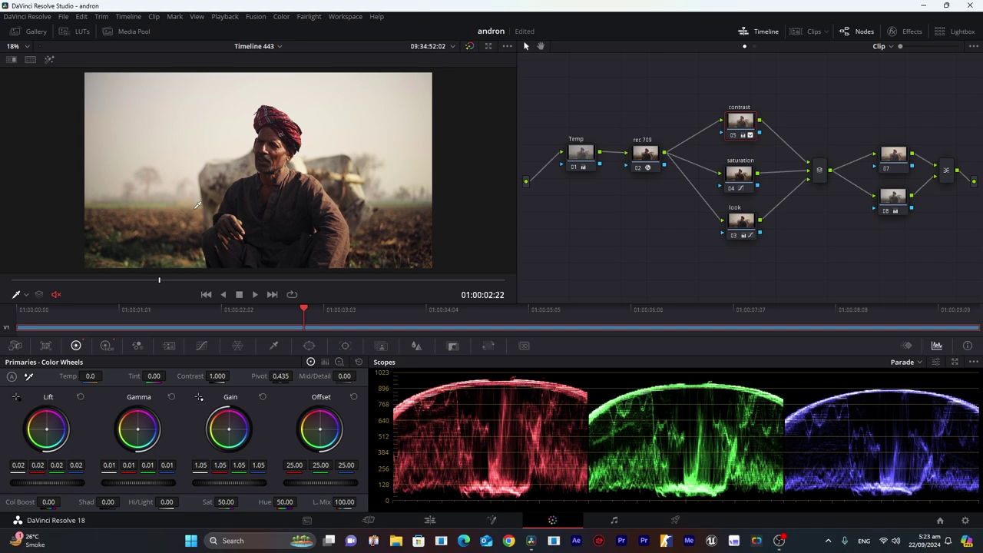
pyautogui.moveTo(130, 487); pyautogui.dragTo(140, 487)
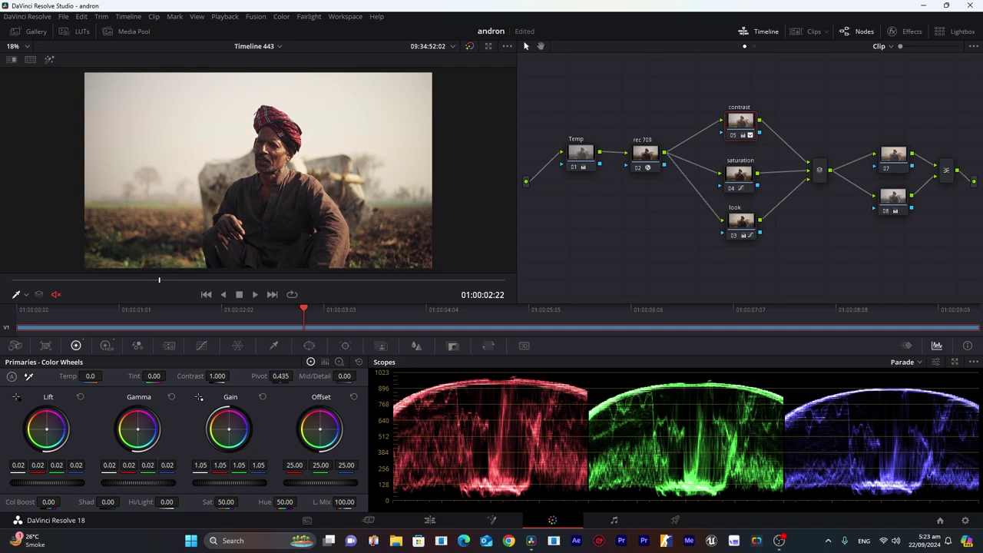
pyautogui.moveTo(229, 482); pyautogui.dragTo(219, 483)
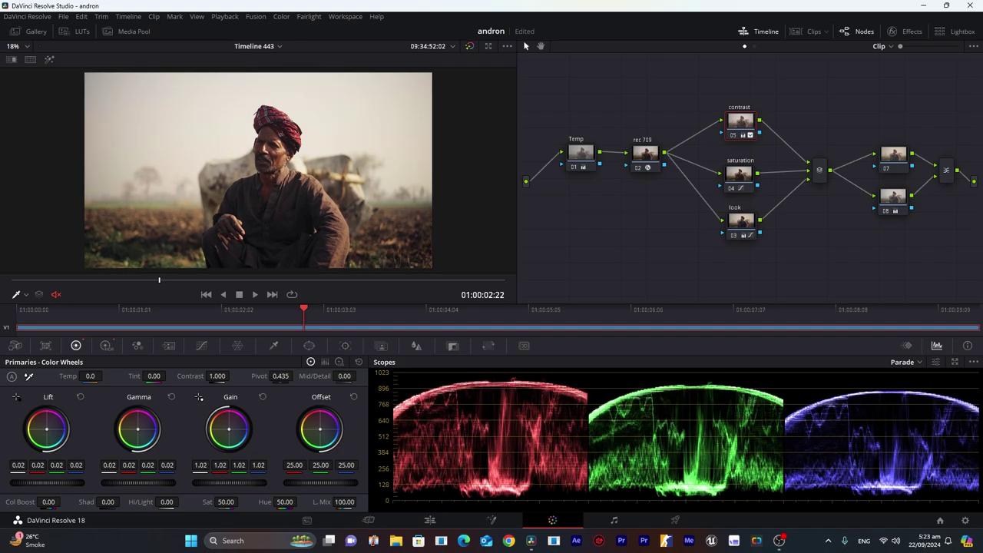
pyautogui.moveTo(137, 487); pyautogui.dragTo(142, 487)
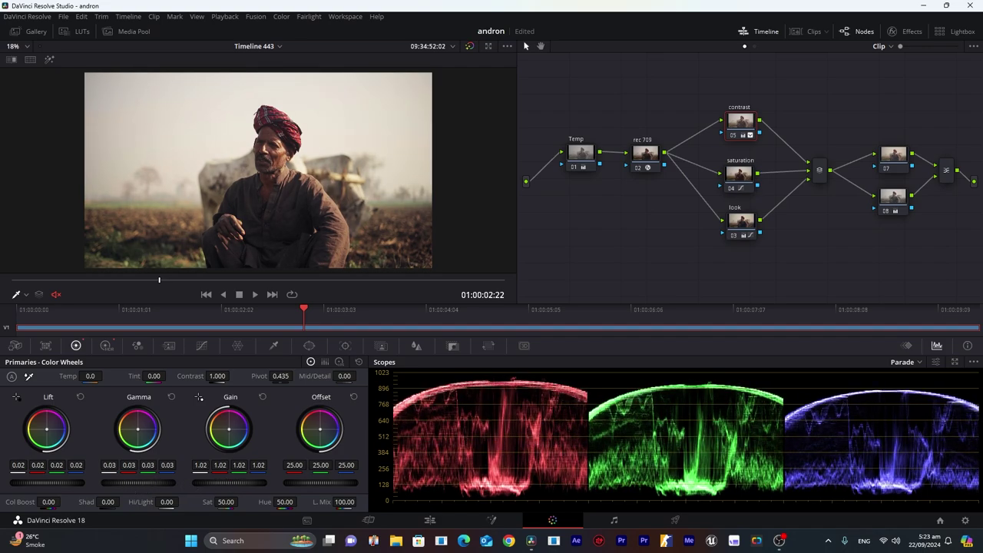
pyautogui.click(339, 362)
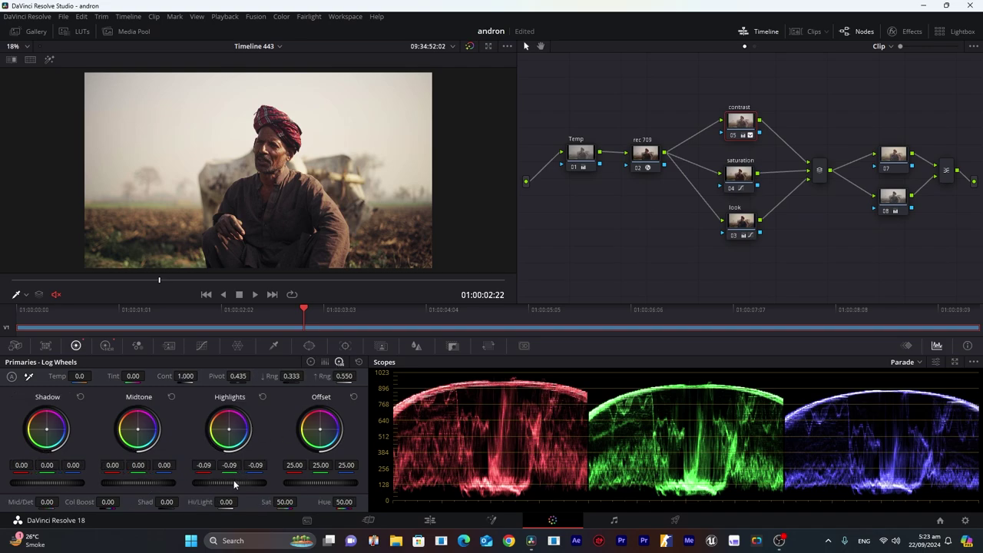
# Toggle nodes 07 and 08 off and on to compare, then raise node 08's saturation to 18.40
pyautogui.scroll(1, 331, 215)
pyautogui.click(889, 202)
pyautogui.click(310, 362)
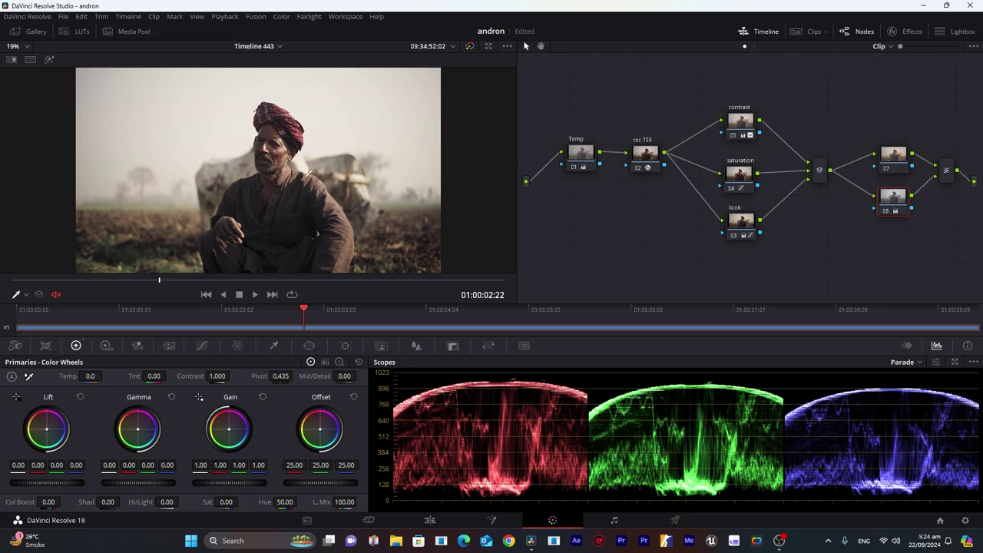
pyautogui.click(888, 170)
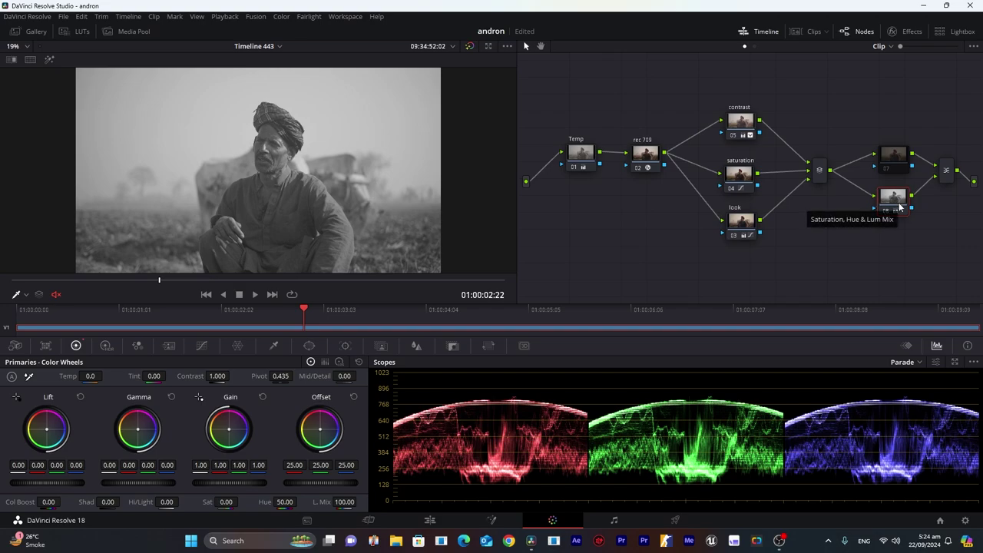
pyautogui.click(890, 175)
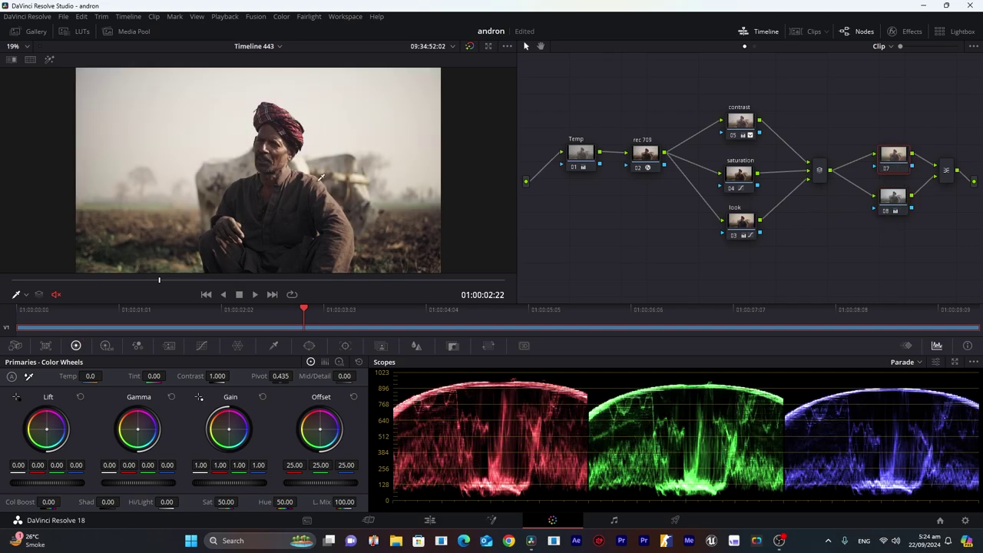
pyautogui.click(887, 211)
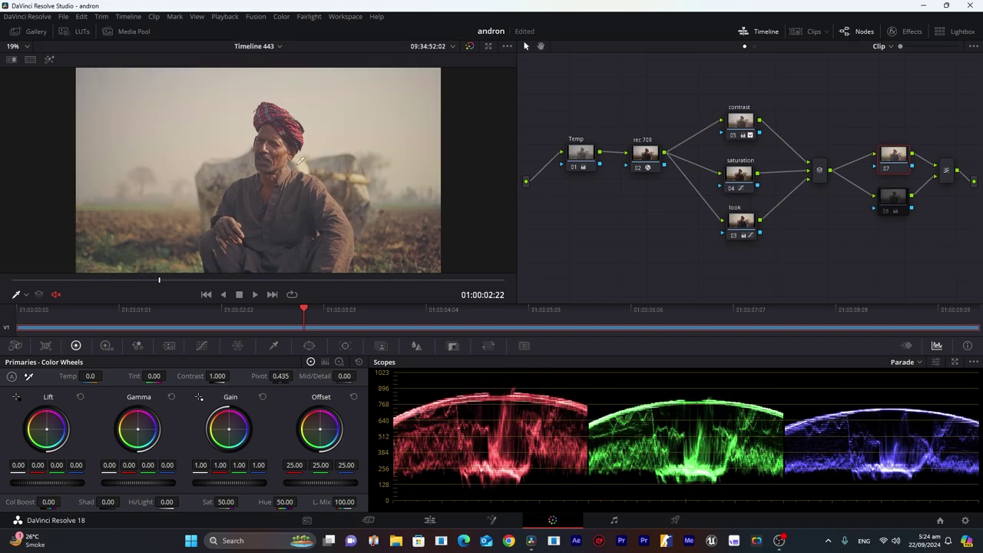
pyautogui.click(885, 215)
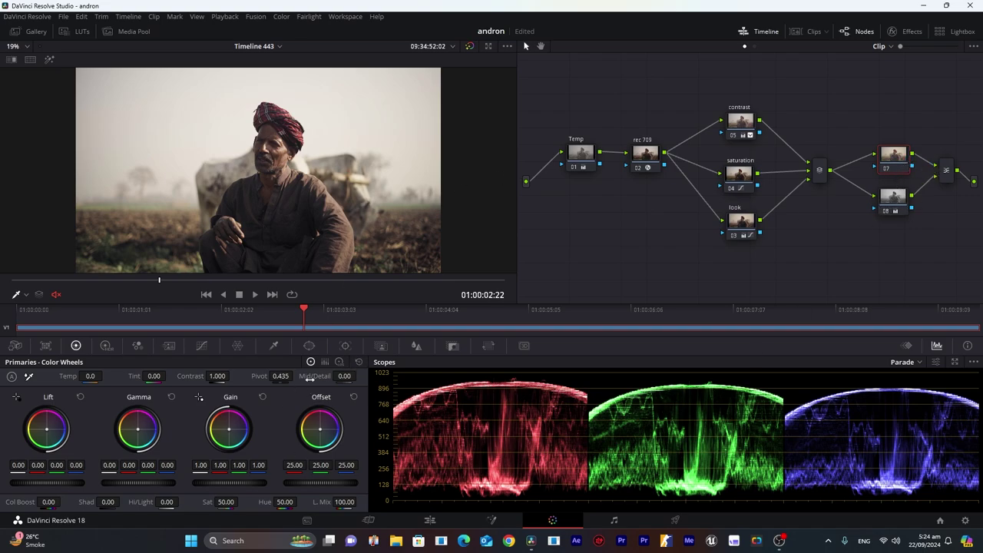
pyautogui.click(894, 204)
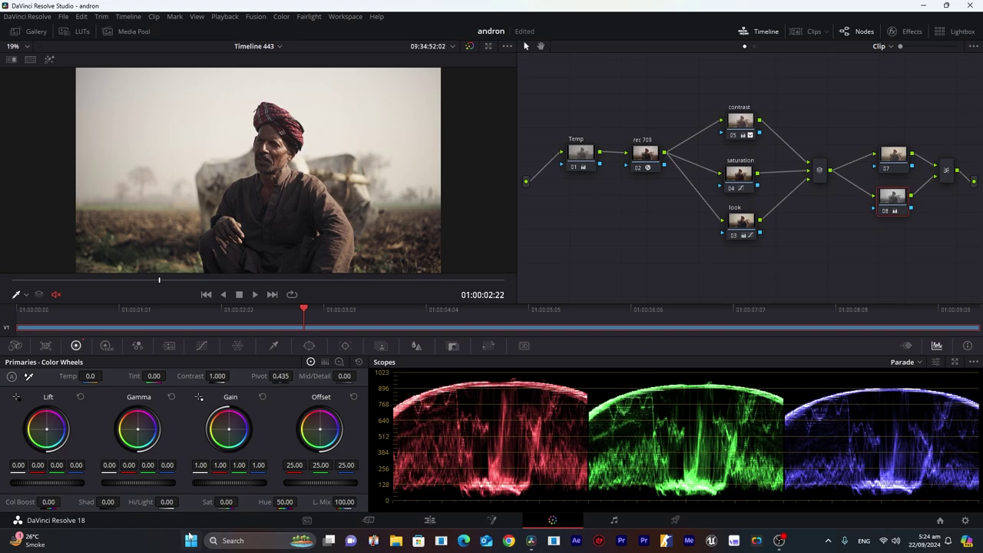
pyautogui.moveTo(225, 504); pyautogui.dragTo(240, 501)
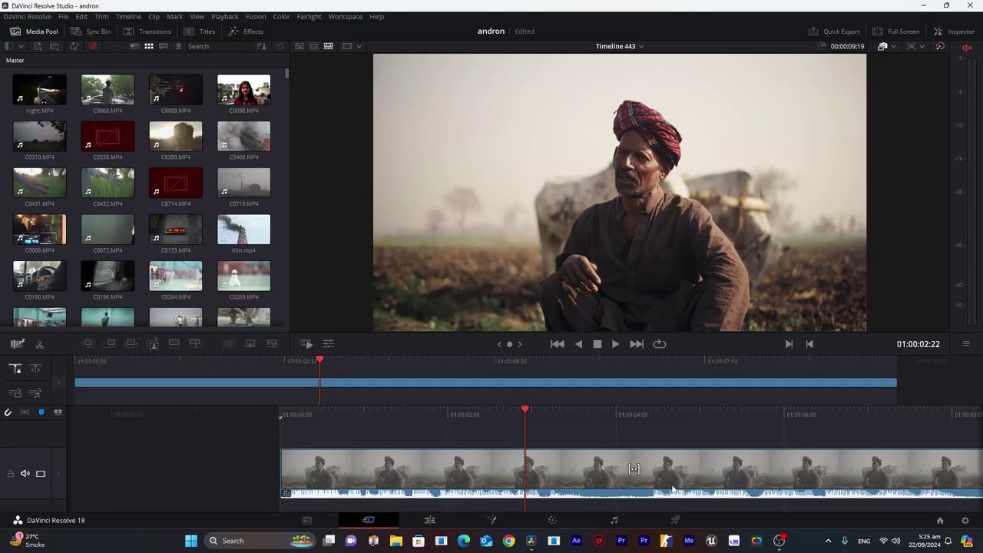
# On the Color page, temporarily link the first mixer to the output, toggle the contrast node, then delete that link
pyautogui.click(551, 523)
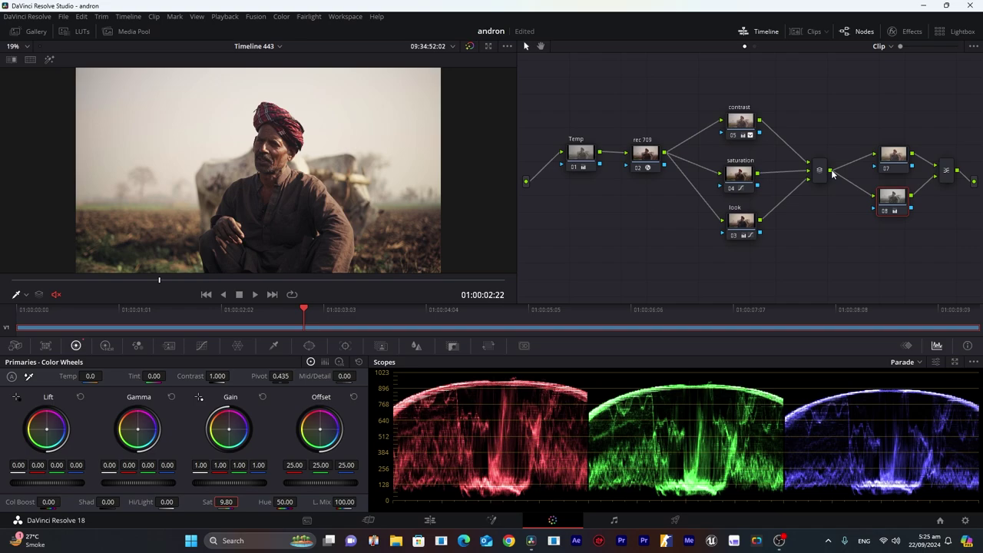
pyautogui.moveTo(832, 171); pyautogui.dragTo(974, 185)
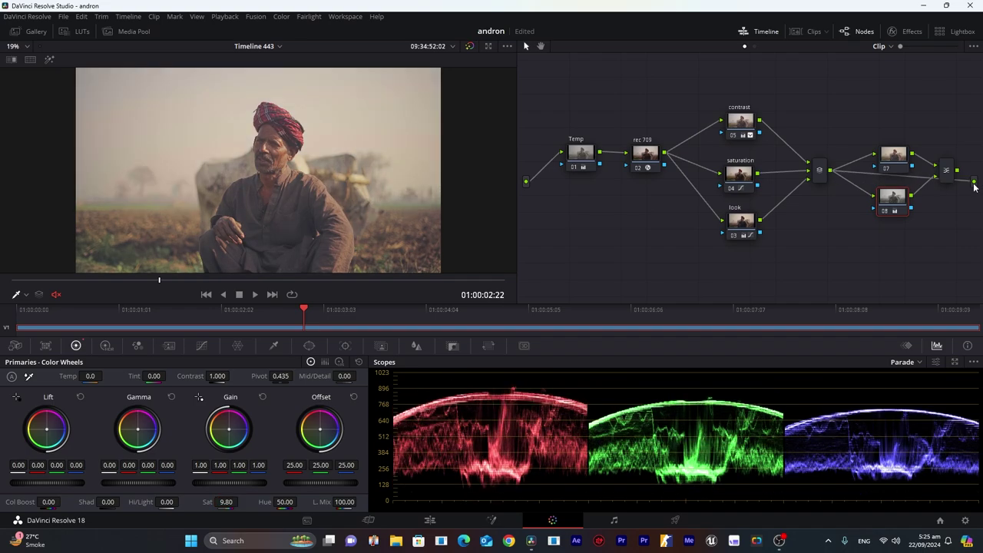
pyautogui.click(734, 136)
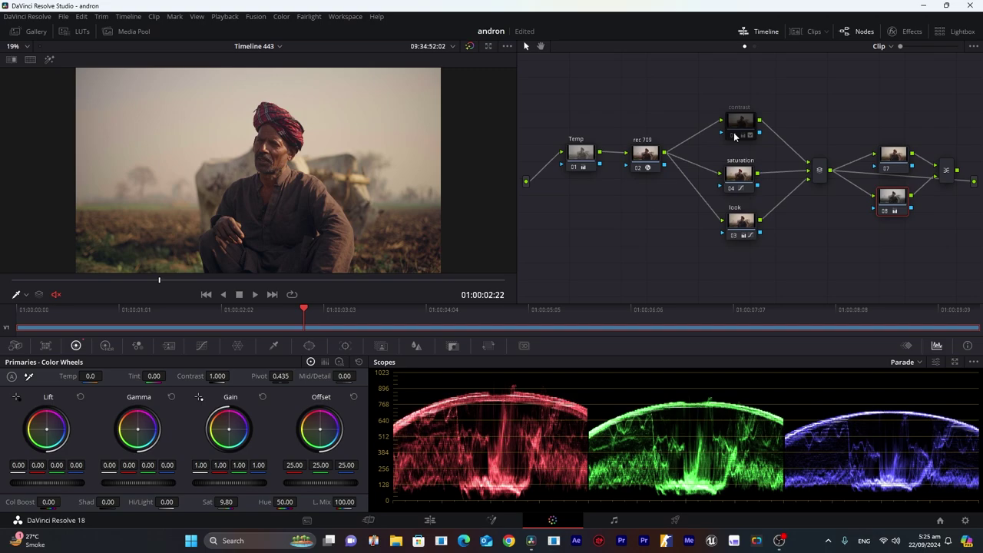
pyautogui.click(734, 136)
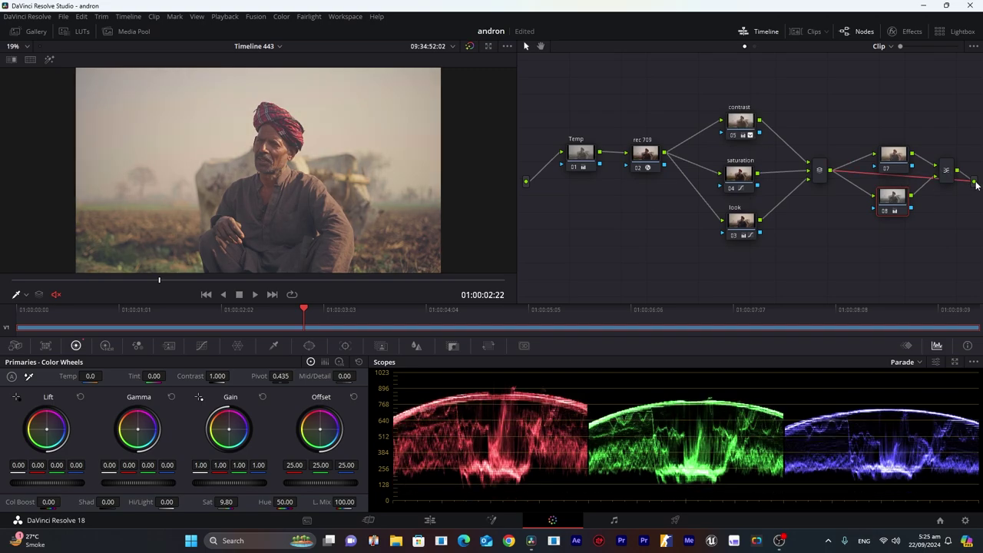
pyautogui.moveTo(976, 184); pyautogui.dragTo(976, 185)
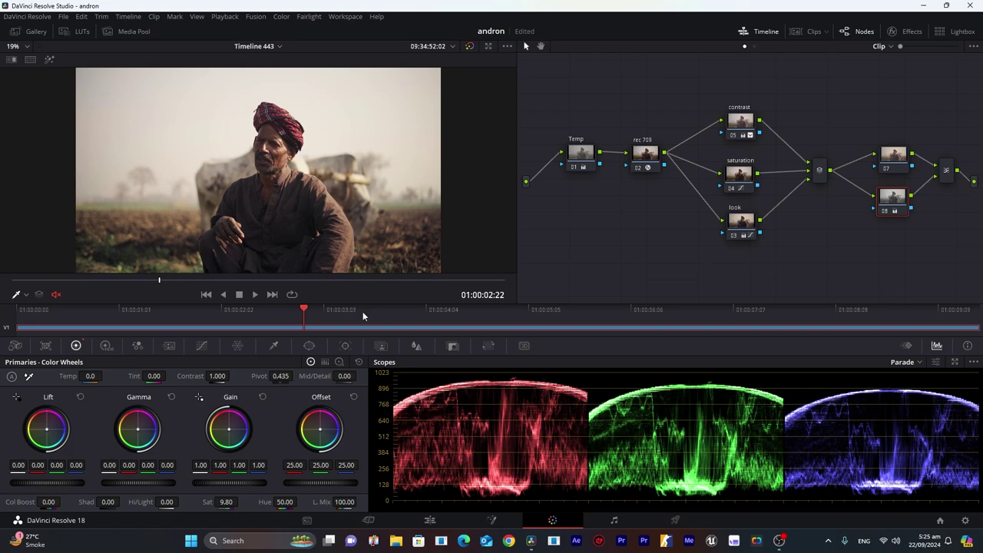
pyautogui.click(430, 520)
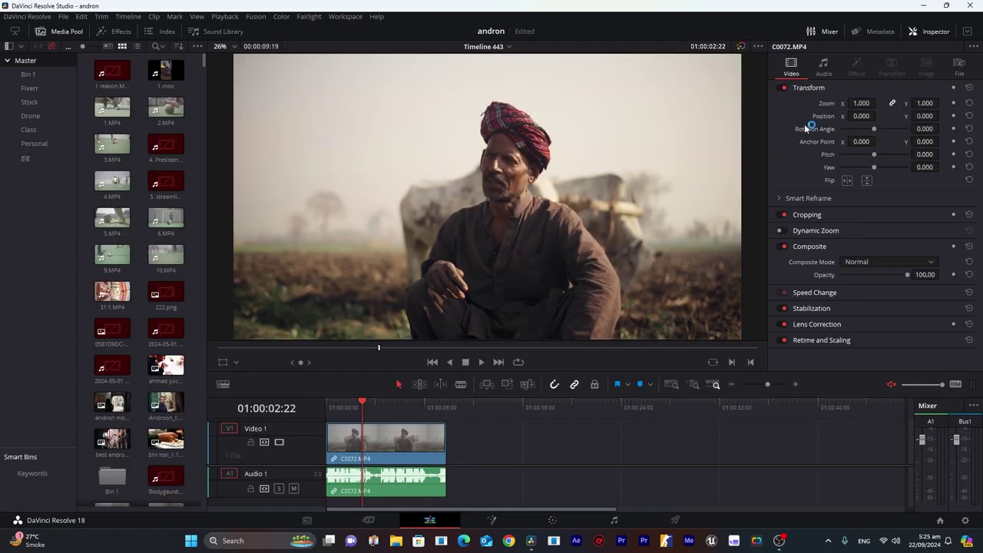
pyautogui.click(368, 520)
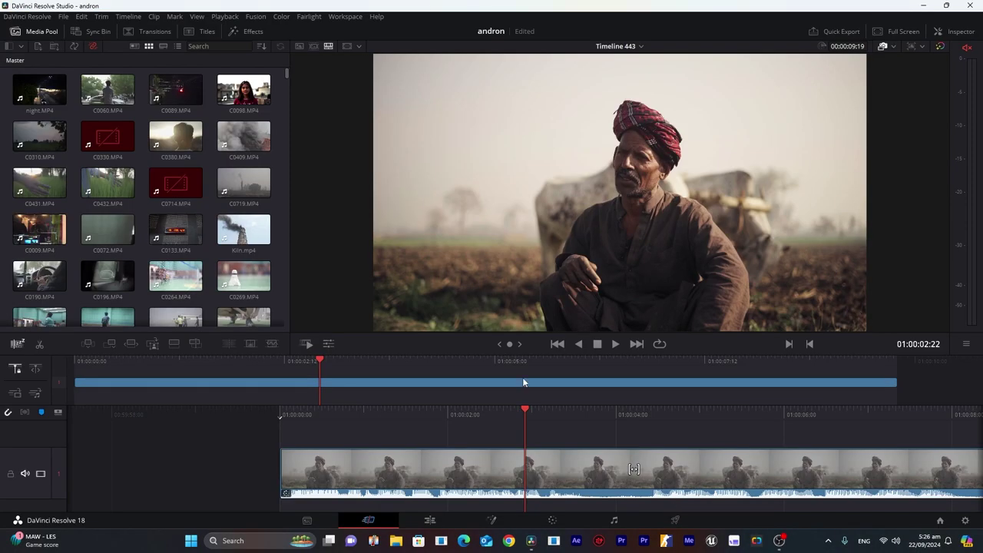
pyautogui.click(549, 523)
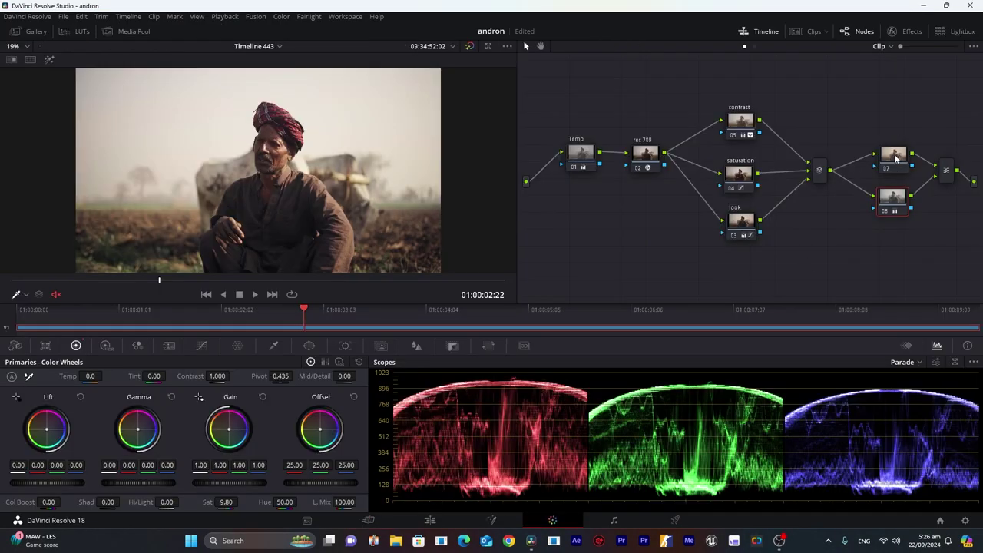
pyautogui.click(894, 156)
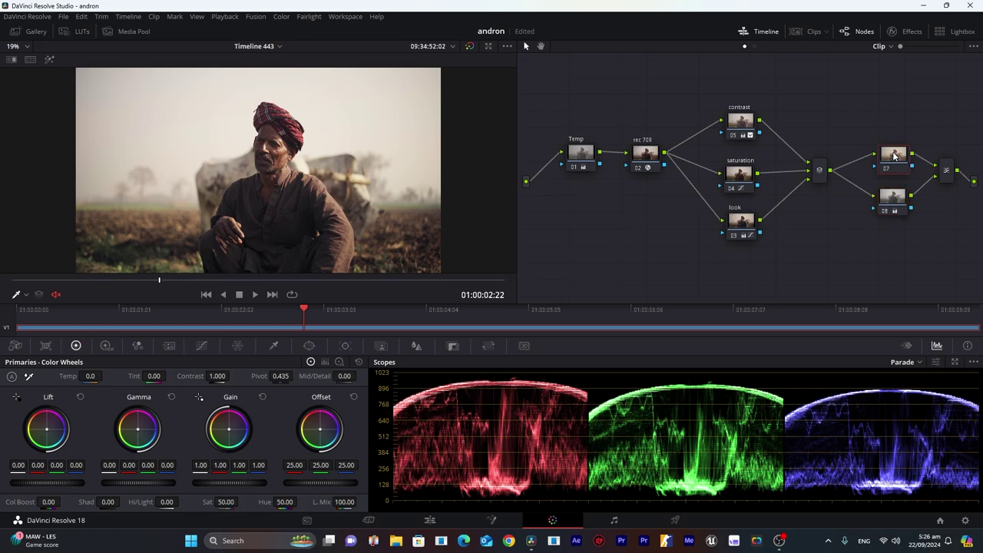